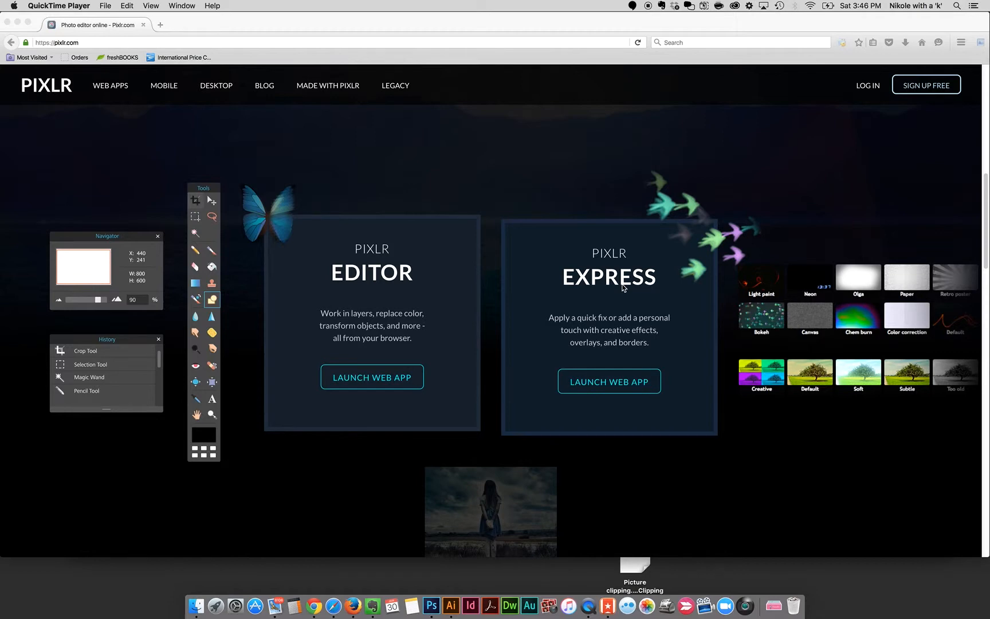
Step: Launch the Pixlr Editor web app and open the facebookcover7 JPG together with the 500-size avatar PNG from BrowserDownloads
{"action": "left_click", "coordinate": [383, 380]}
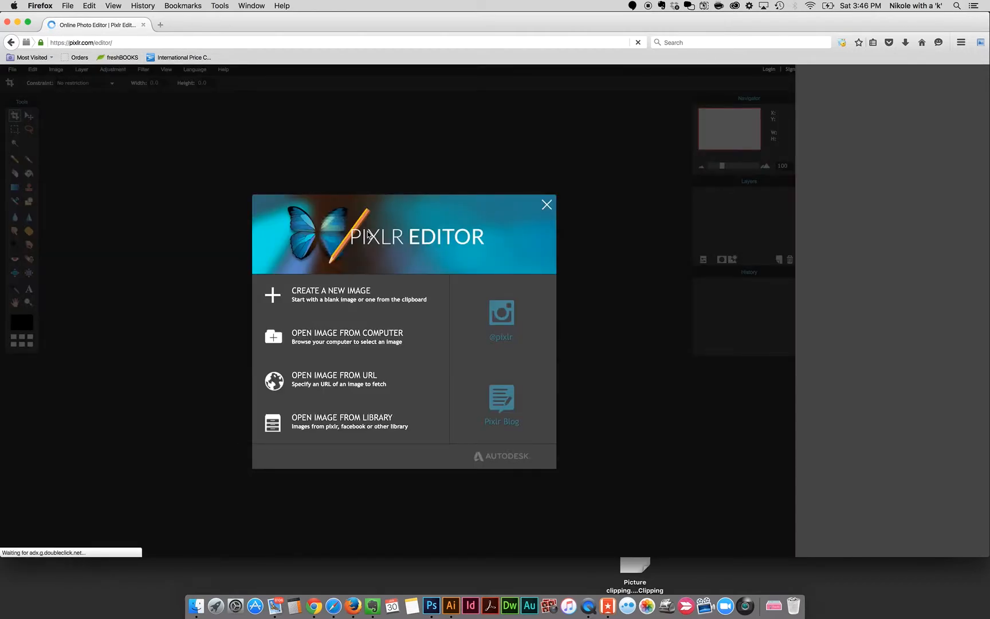
{"action": "left_click", "coordinate": [325, 339]}
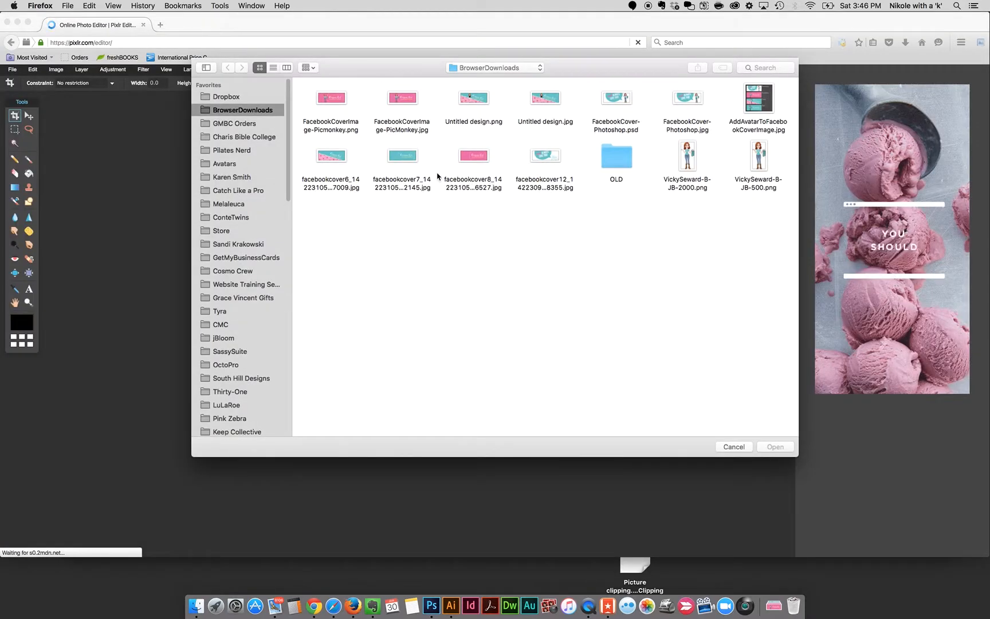
{"action": "left_click", "coordinate": [405, 157]}
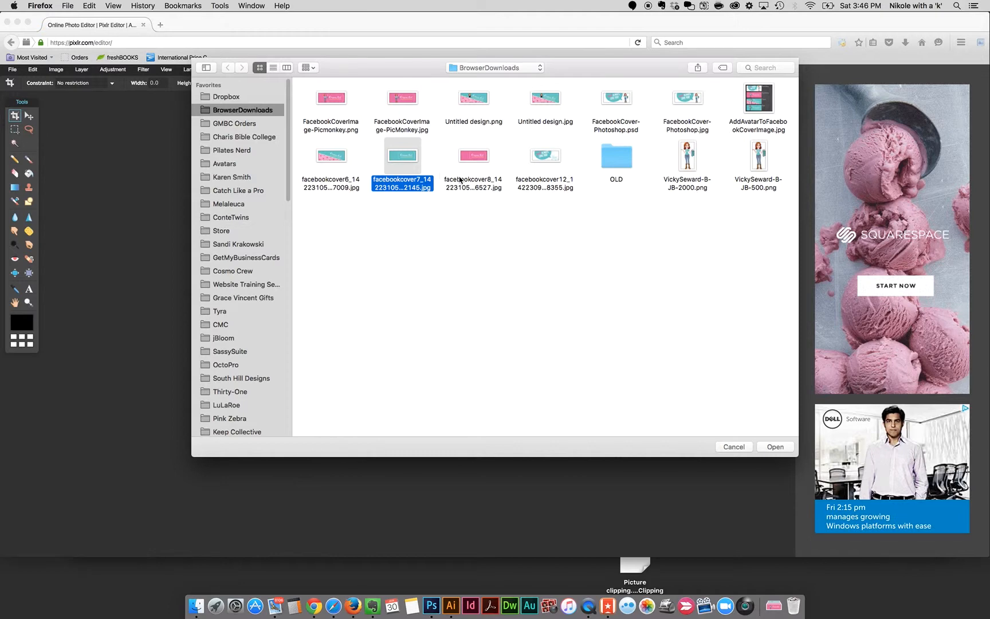
{"action": "left_click", "coordinate": [759, 158], "text": "super"}
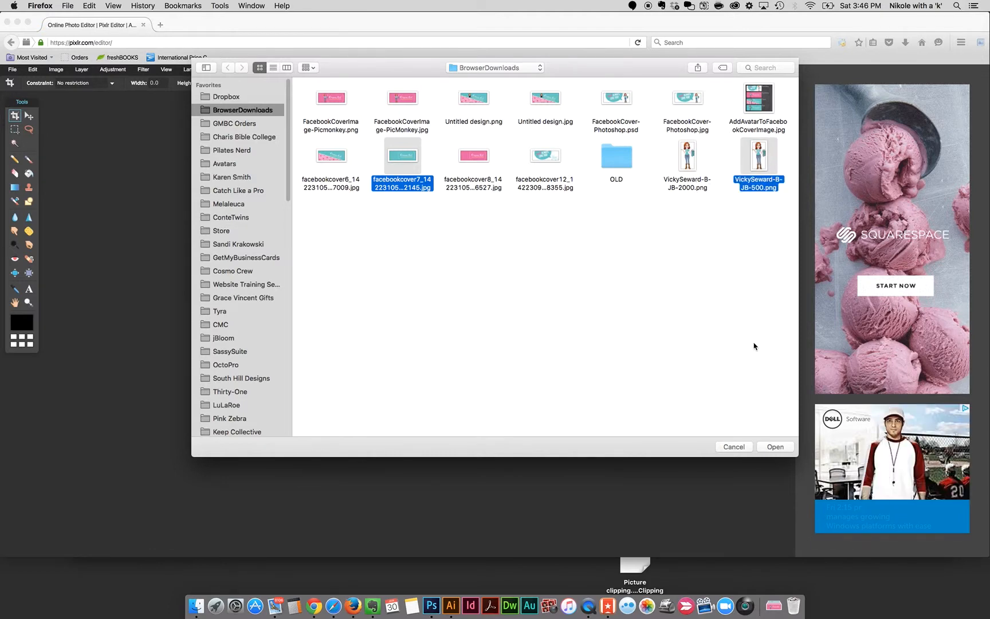
{"action": "left_click", "coordinate": [775, 446]}
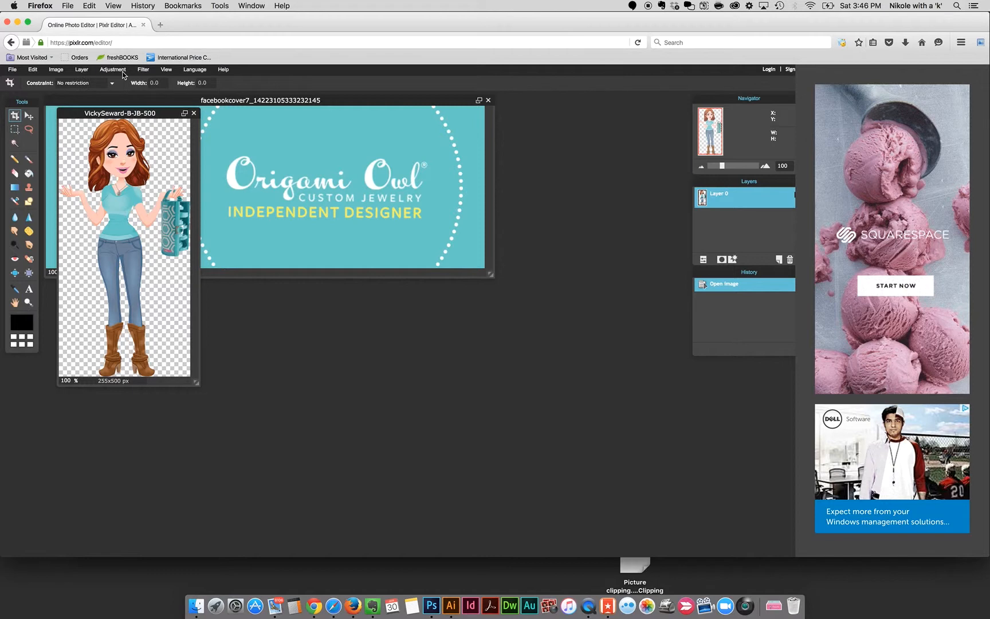
Step: Select the entire avatar image and copy it
{"action": "left_click", "coordinate": [32, 70]}
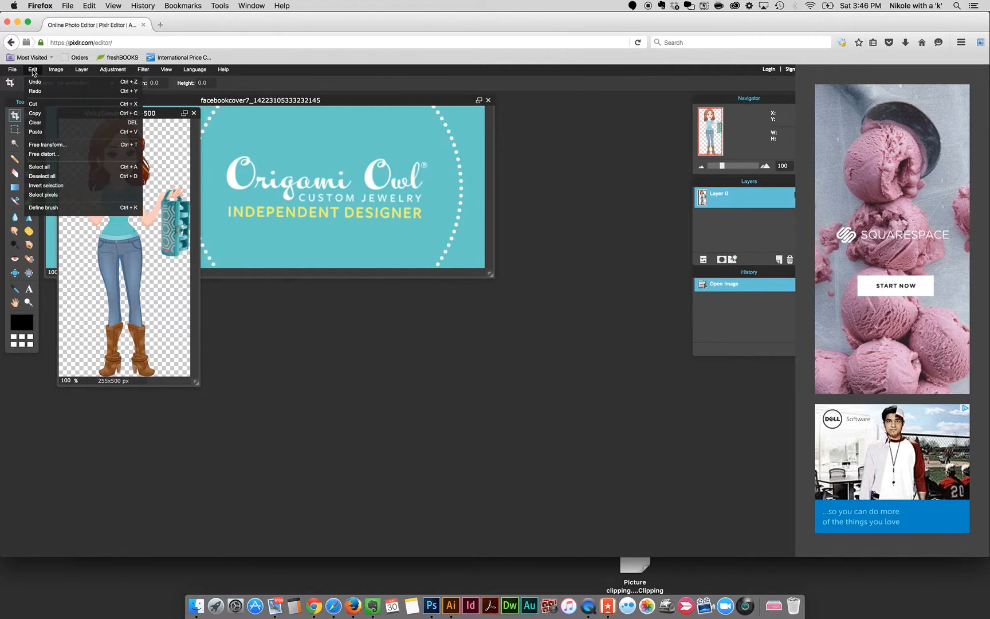
{"action": "left_click", "coordinate": [45, 167]}
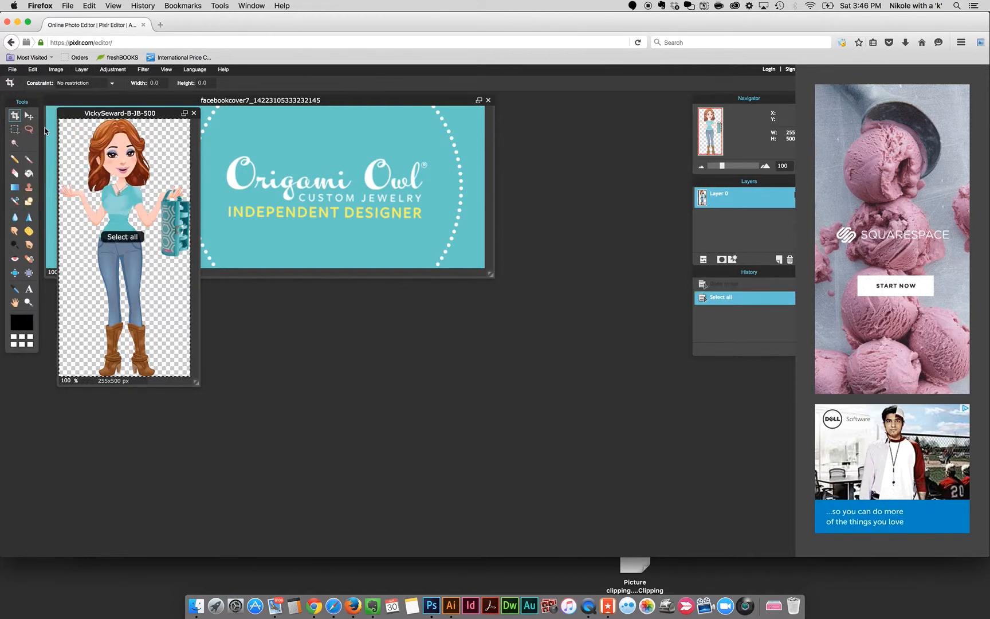
{"action": "left_click", "coordinate": [32, 69]}
{"action": "left_click", "coordinate": [43, 117]}
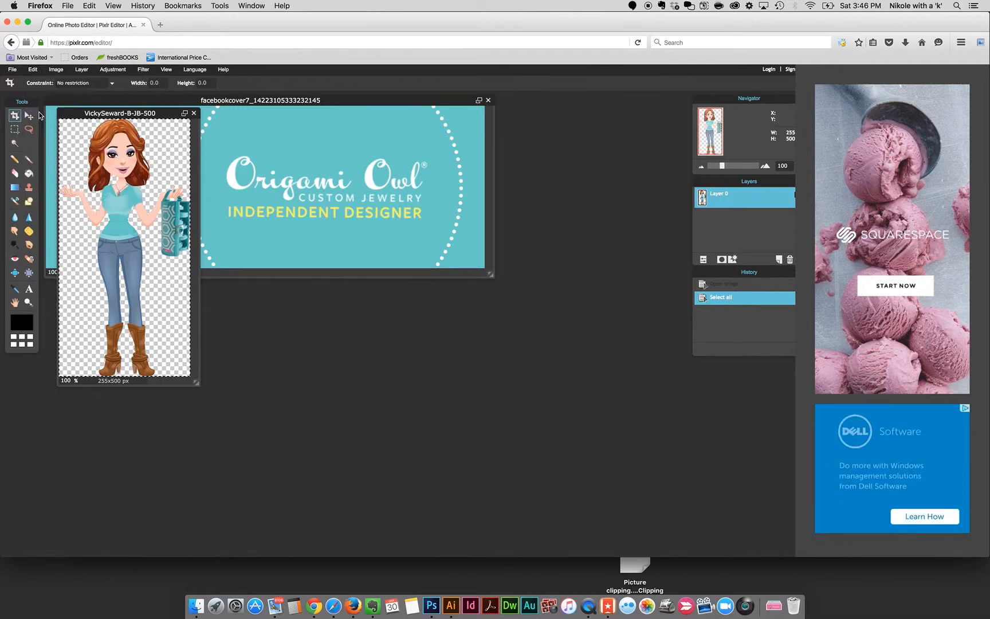
Step: Paste the avatar into the facebookcover7 image as a new layer and enlarge that image's window around the canvas
{"action": "left_click", "coordinate": [277, 102]}
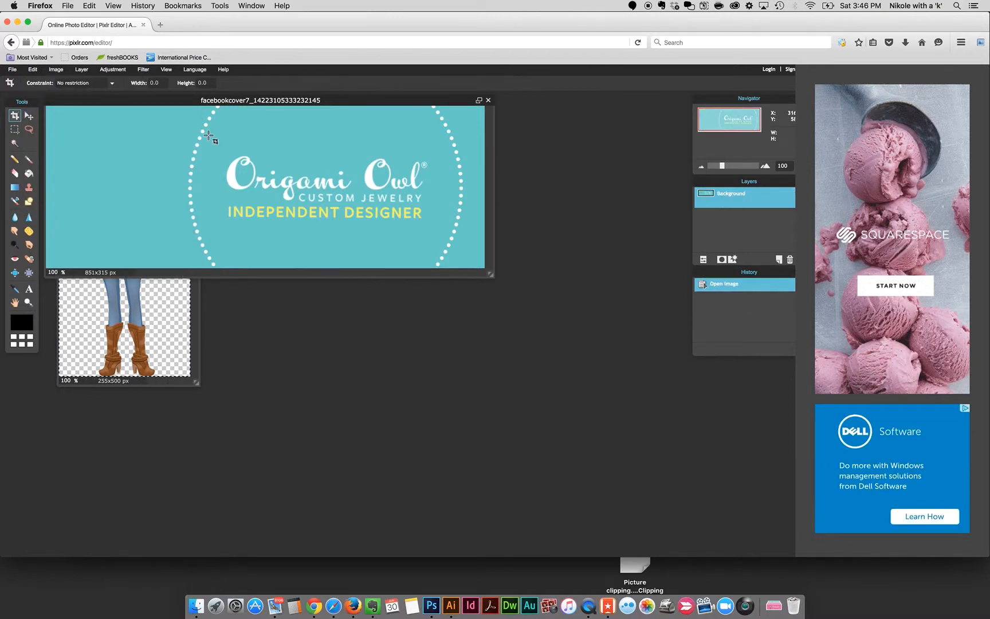
{"action": "left_click", "coordinate": [32, 69]}
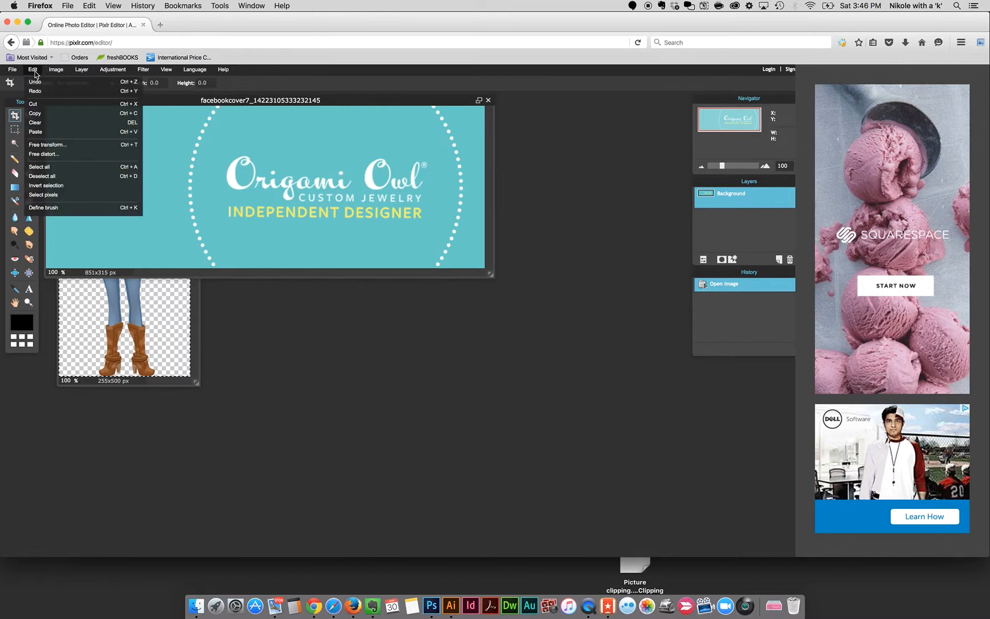
{"action": "left_click", "coordinate": [54, 133]}
{"action": "left_click", "coordinate": [28, 116]}
{"action": "left_click_drag", "start_coordinate": [492, 276], "coordinate": [679, 462]}
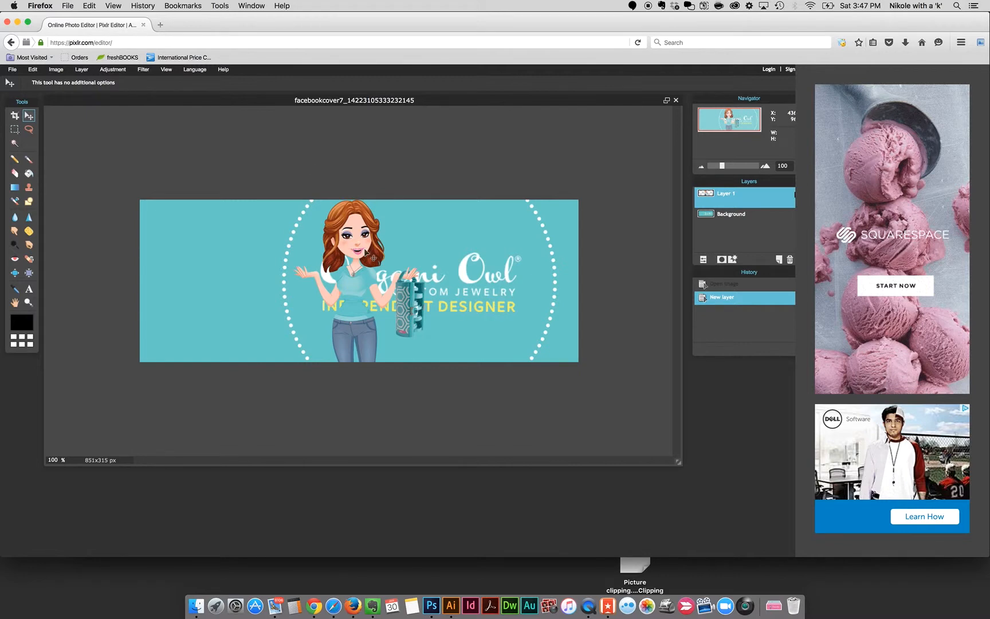
Step: Try shrinking the avatar with Free transform and placing it beside the dotted circle, and undo that transform
{"action": "left_click", "coordinate": [33, 69]}
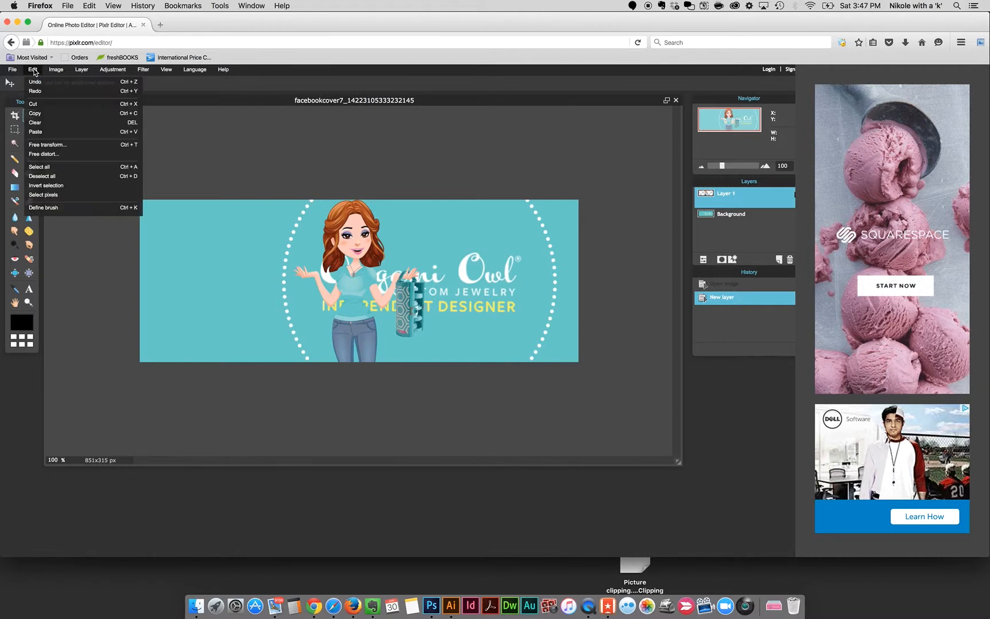
{"action": "left_click", "coordinate": [50, 145]}
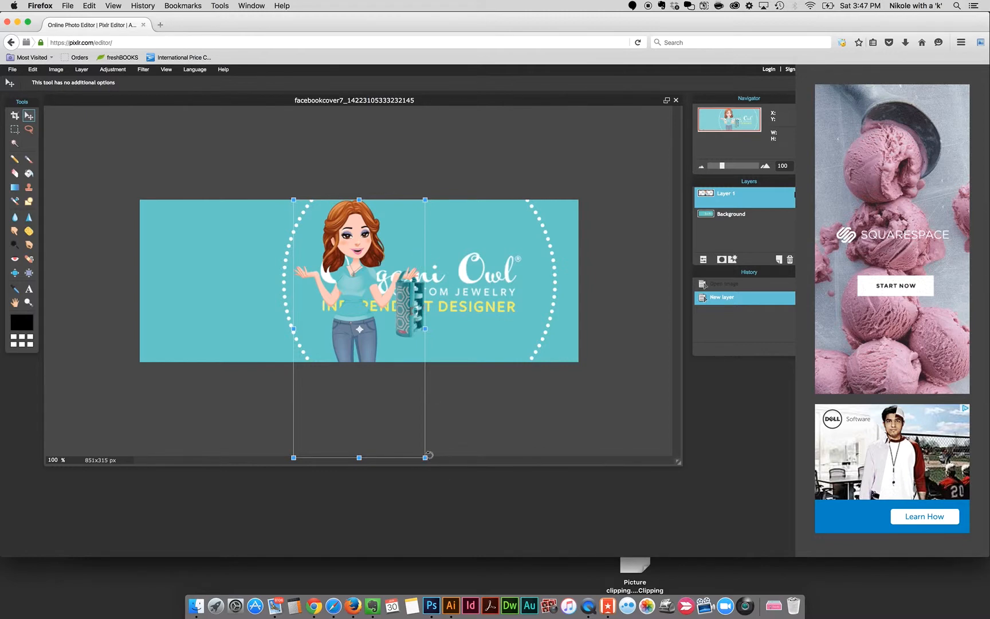
{"action": "left_click_drag", "start_coordinate": [427, 459], "coordinate": [397, 415]}
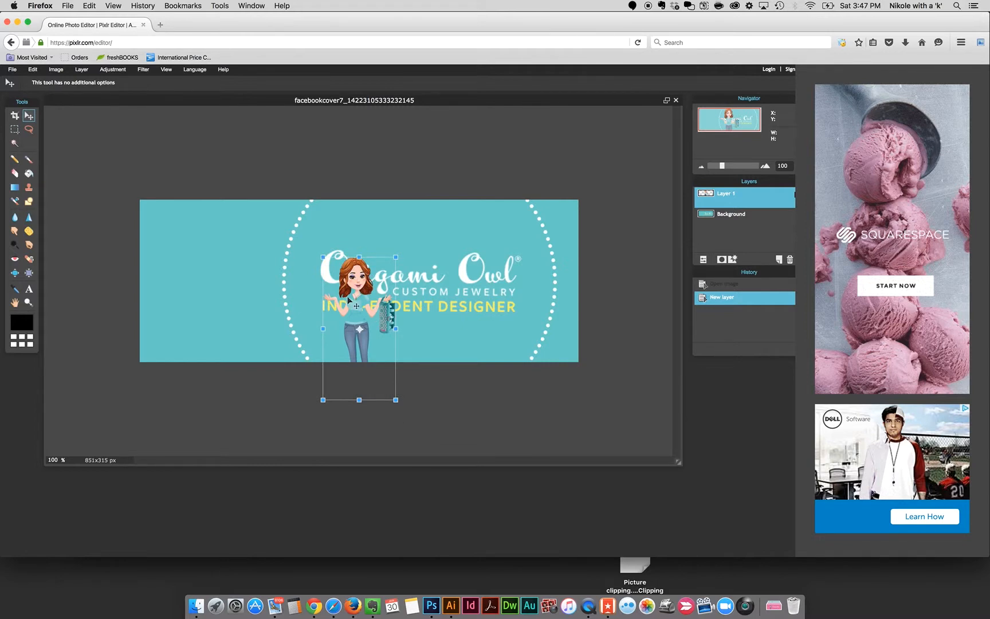
{"action": "left_click_drag", "start_coordinate": [348, 300], "coordinate": [240, 257]}
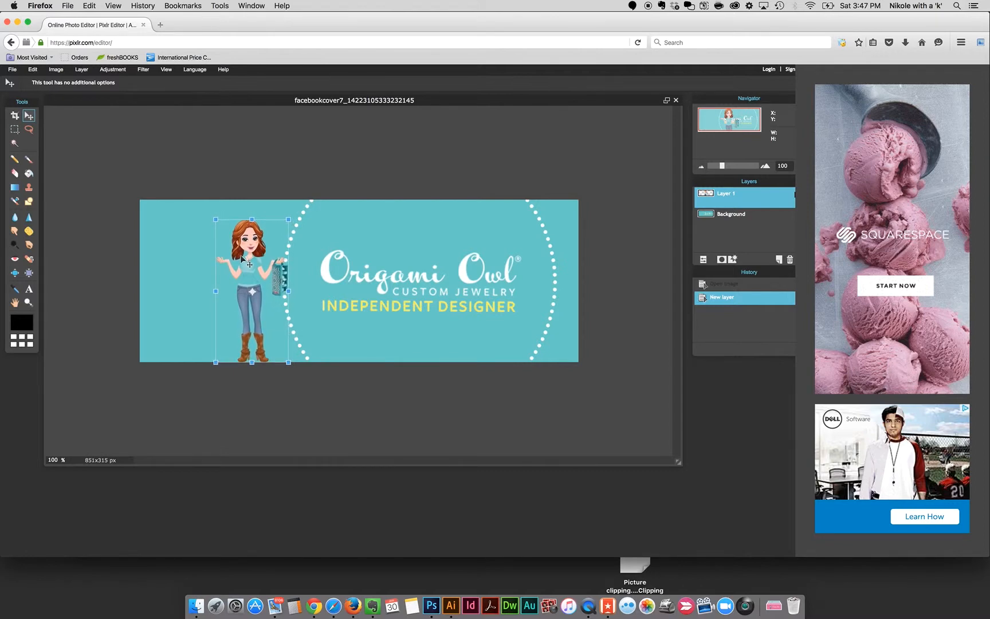
{"action": "left_click_drag", "start_coordinate": [293, 222], "coordinate": [297, 218]}
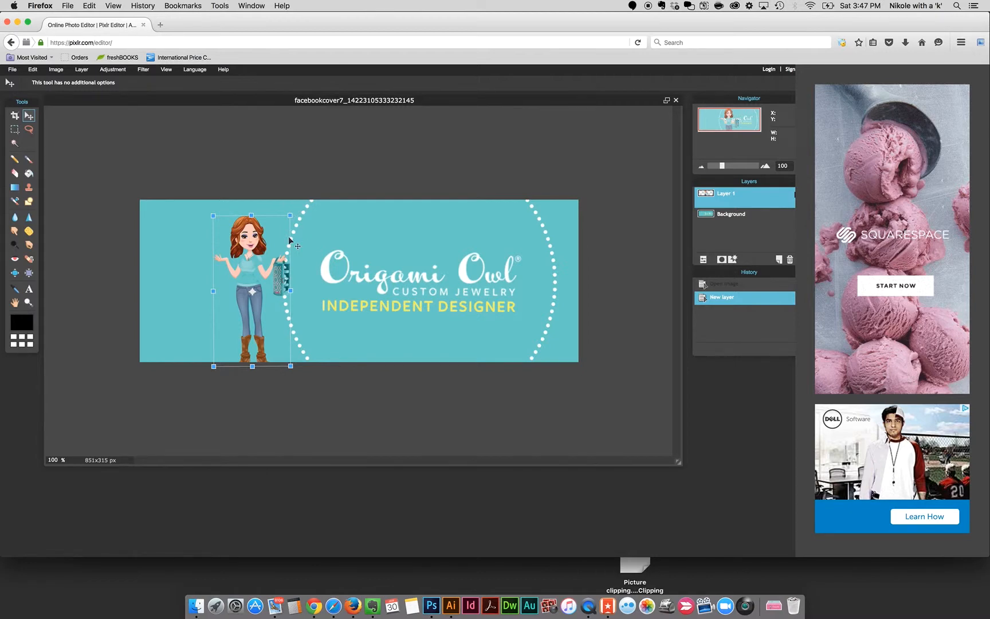
{"action": "key", "text": "Return"}
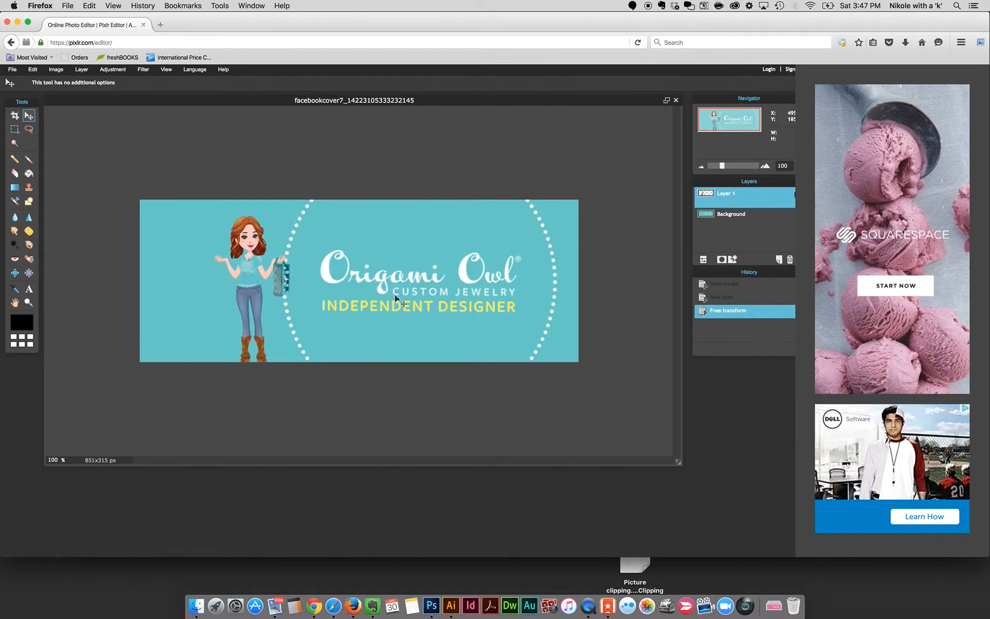
{"action": "left_click", "coordinate": [33, 70]}
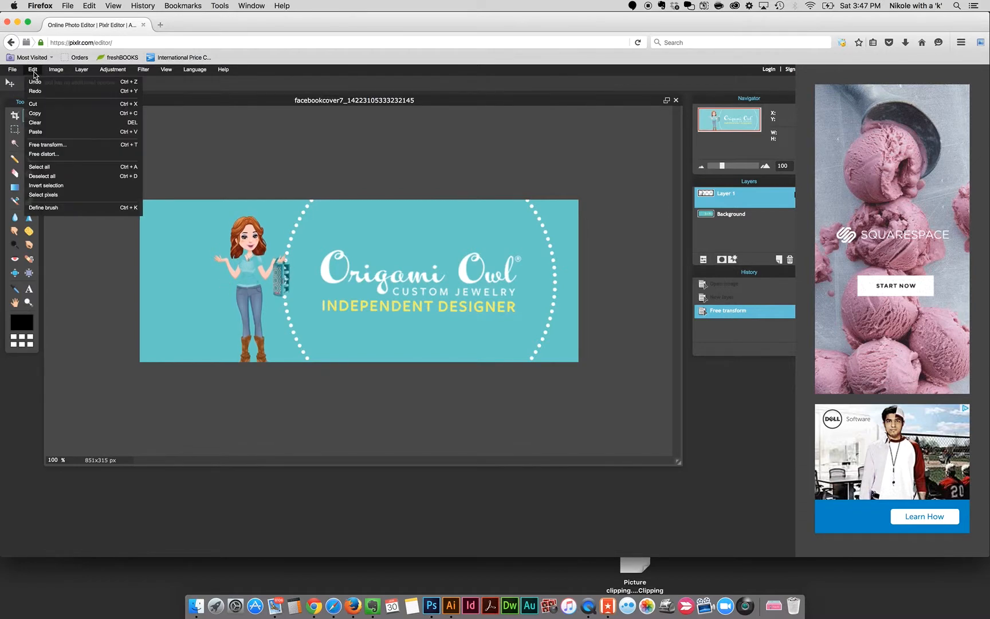
{"action": "left_click", "coordinate": [34, 82]}
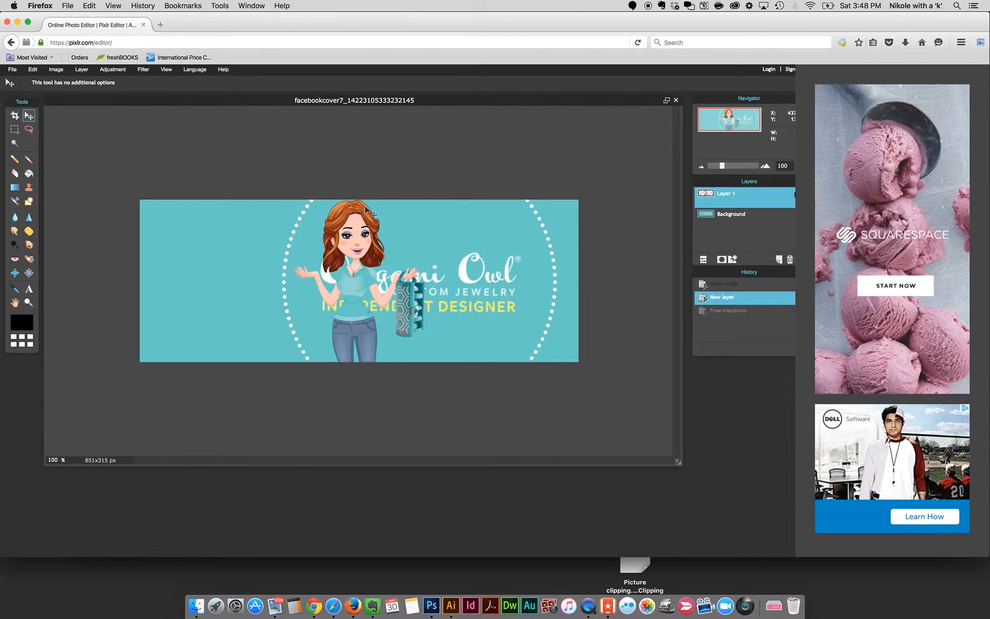
Step: Free transform the avatar proportionally to about the cover's height and place it over the left edge of the dotted circle
{"action": "key", "text": "ctrl+t"}
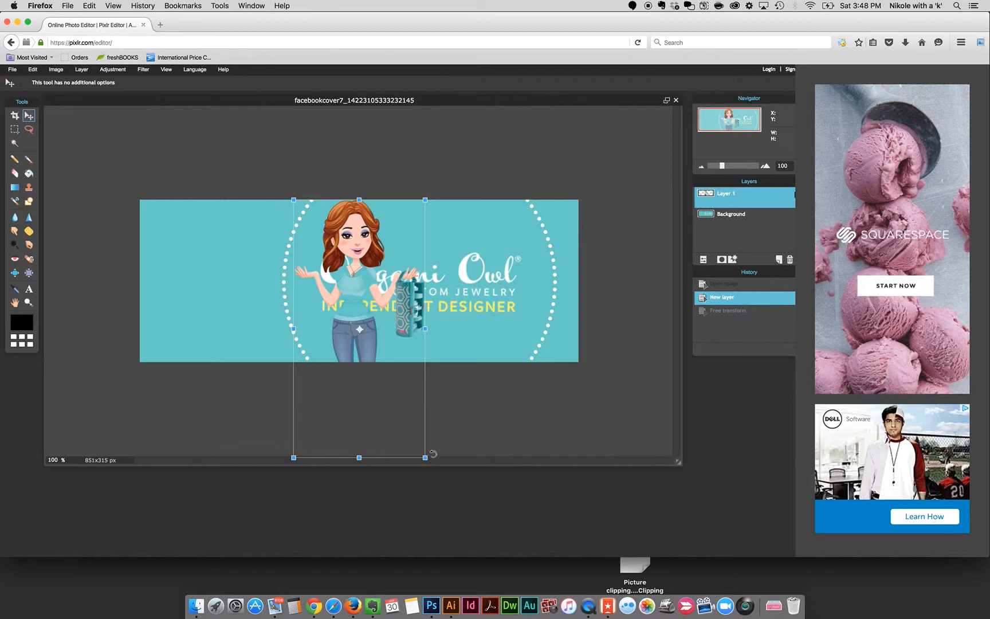
{"action": "left_click_drag", "start_coordinate": [425, 458], "coordinate": [400, 424]}
{"action": "left_click_drag", "start_coordinate": [370, 275], "coordinate": [274, 230]}
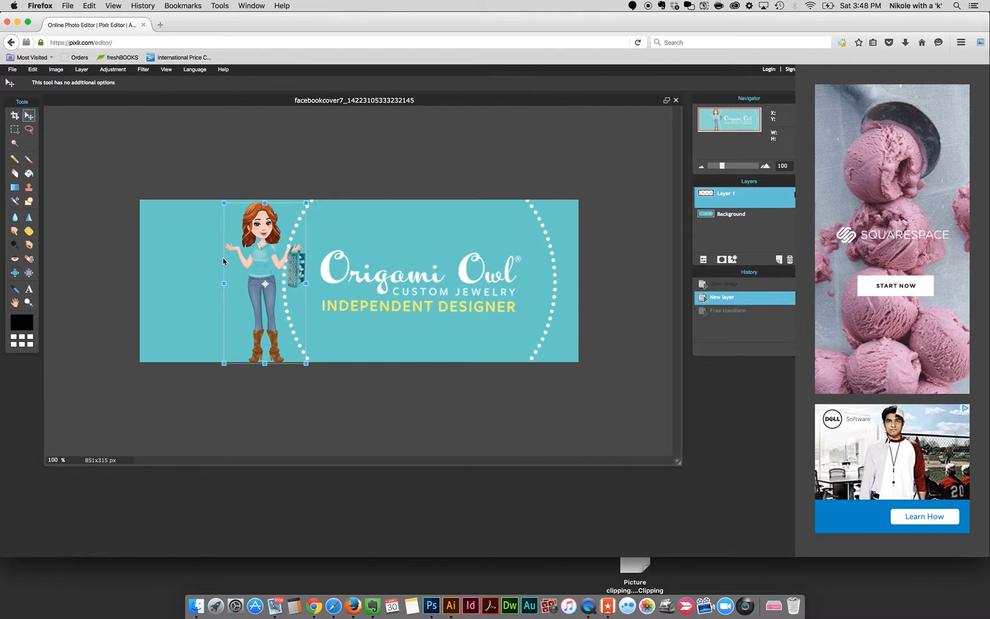
{"action": "key", "text": "Return"}
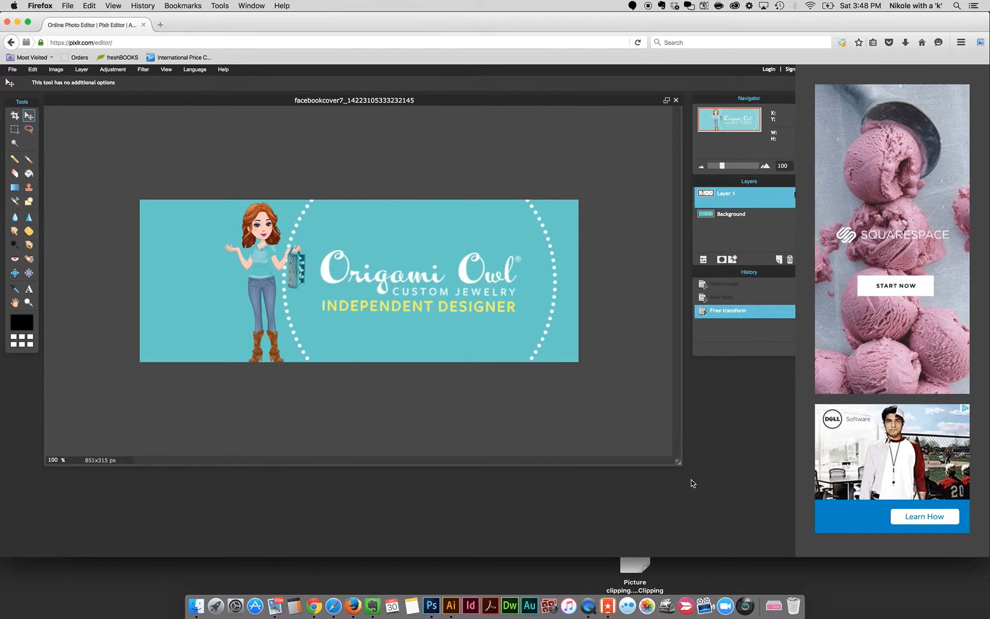
Step: Narrow the cover image's window and move the Navigator, Layers and History palettes fully into view beside it
{"action": "left_click_drag", "start_coordinate": [679, 463], "coordinate": [598, 457]}
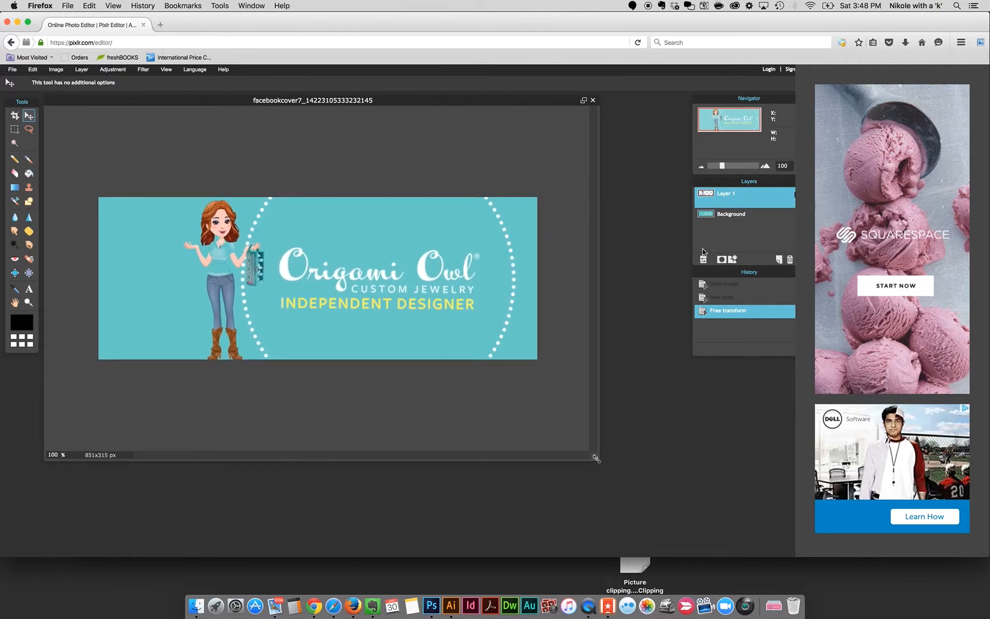
{"action": "left_click_drag", "start_coordinate": [766, 102], "coordinate": [715, 102]}
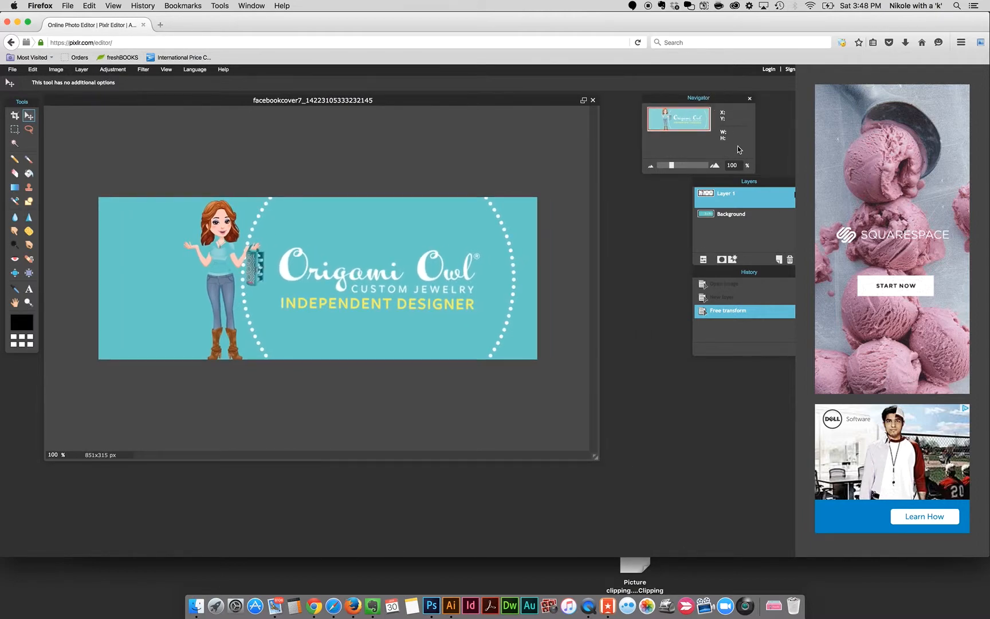
{"action": "left_click_drag", "start_coordinate": [766, 183], "coordinate": [715, 181]}
{"action": "left_click_drag", "start_coordinate": [774, 273], "coordinate": [718, 268]}
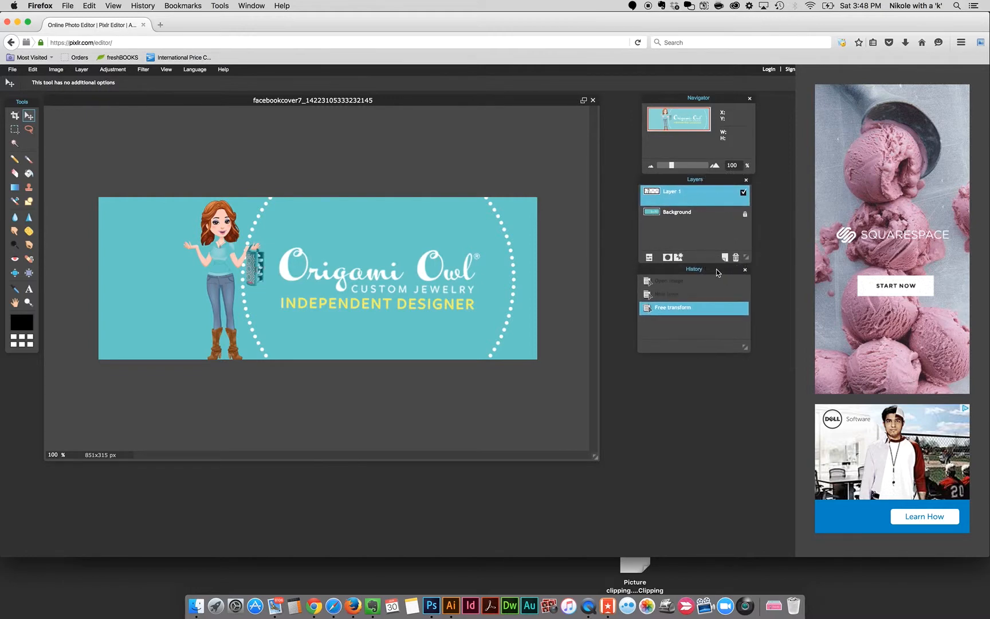
Step: Rename the pasted layer, Layer 1, as Avatar
{"action": "left_click", "coordinate": [682, 219]}
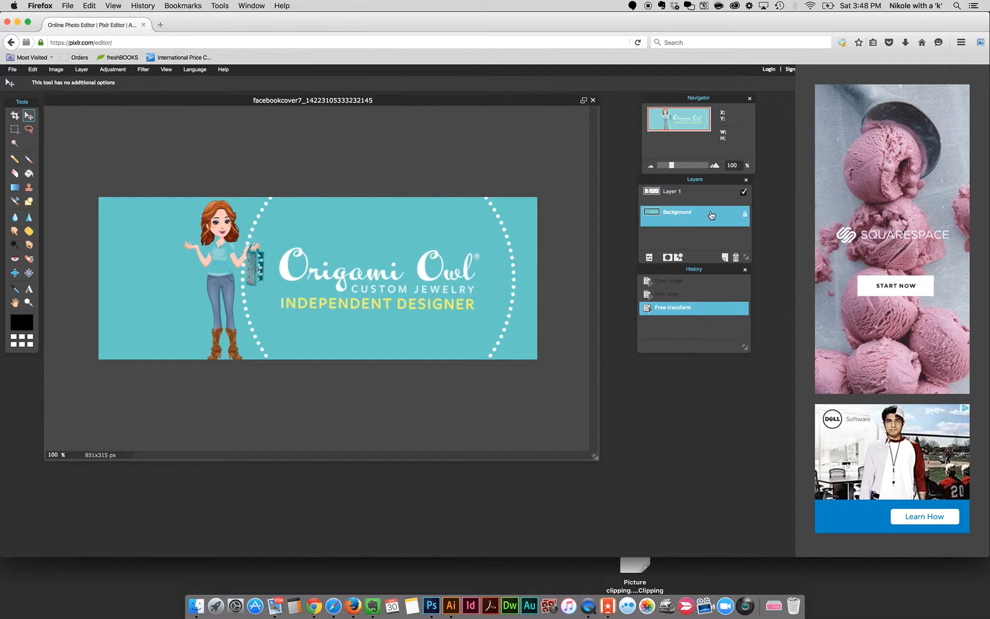
{"action": "left_click", "coordinate": [690, 196]}
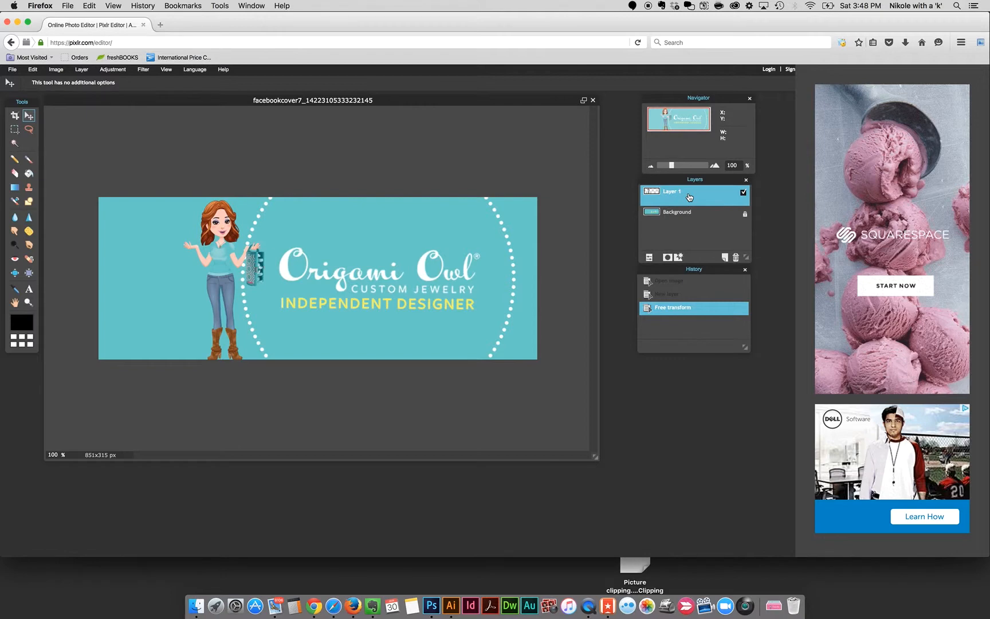
{"action": "double_click", "coordinate": [671, 192]}
{"action": "type", "text": "Avatar"}
{"action": "left_click", "coordinate": [704, 219]}
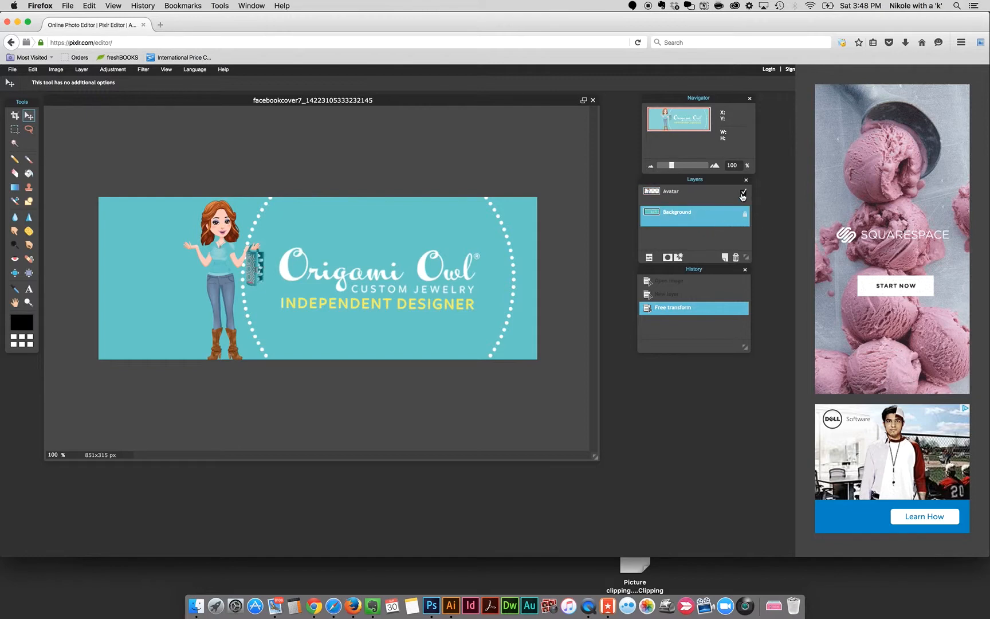
Step: Toggle the Avatar layer's visibility off and on to check what it contains
{"action": "left_click", "coordinate": [743, 193]}
{"action": "left_click", "coordinate": [744, 193]}
{"action": "left_click", "coordinate": [744, 193]}
{"action": "left_click", "coordinate": [743, 193]}
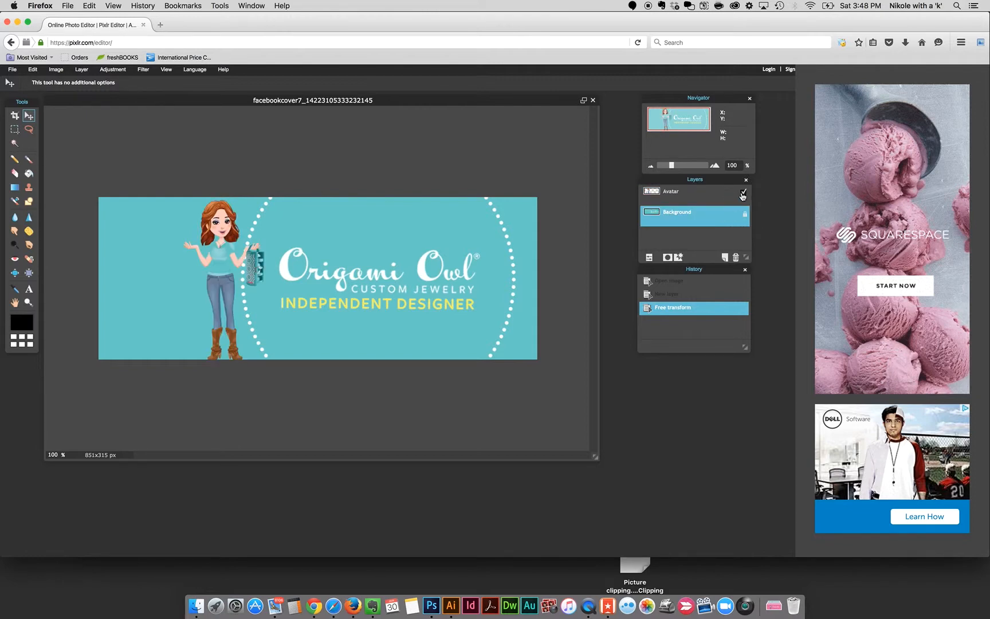
Step: Enable a Drop shadow layer style on the Avatar layer
{"action": "left_click", "coordinate": [683, 197]}
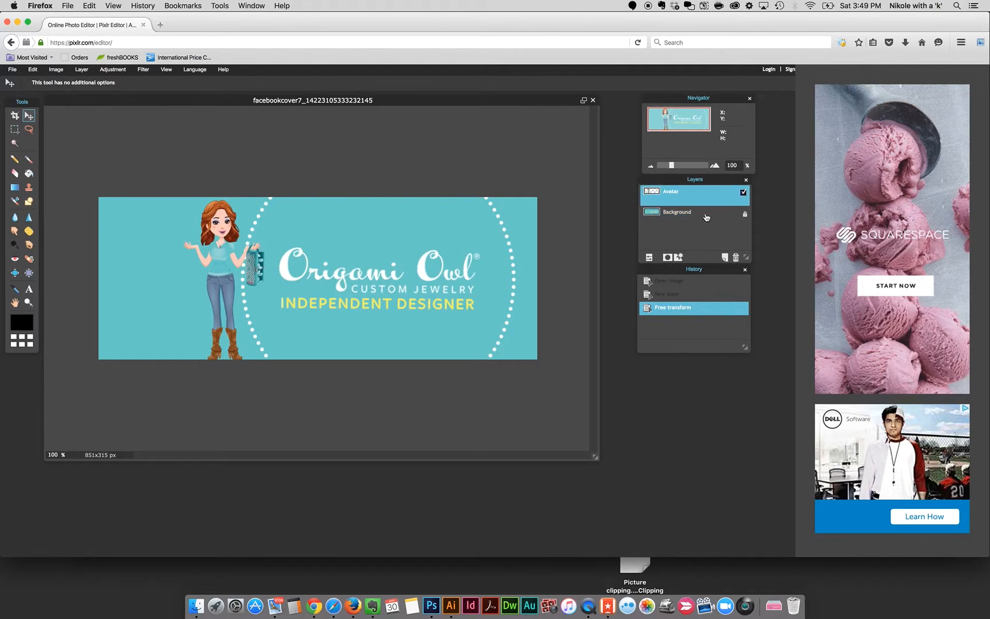
{"action": "left_click", "coordinate": [705, 221]}
{"action": "left_click", "coordinate": [701, 196]}
{"action": "left_click", "coordinate": [679, 258]}
{"action": "left_click", "coordinate": [309, 241]}
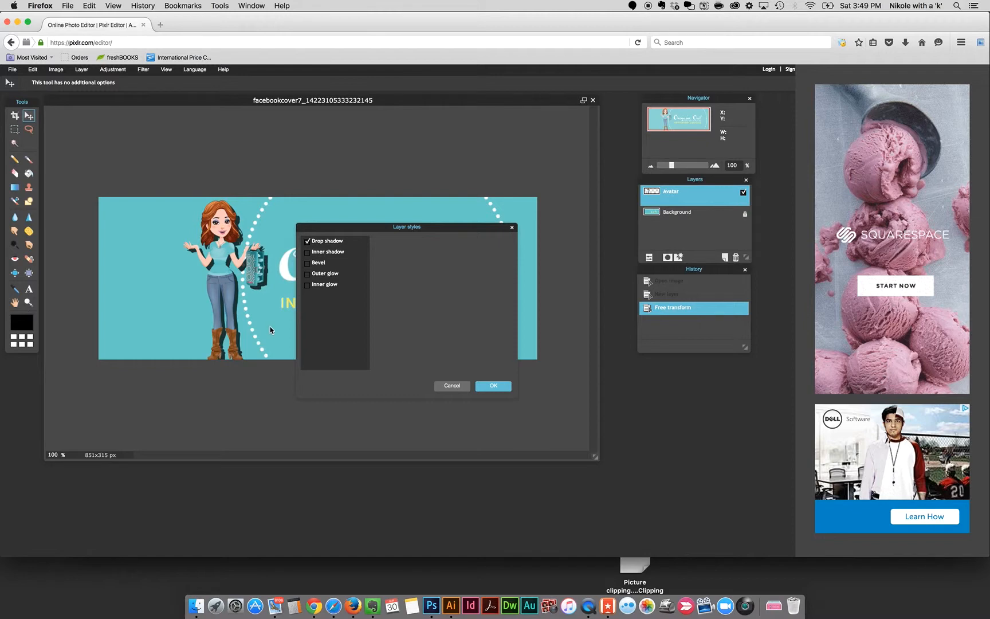
Step: Set the drop shadow's size to 10 and opacity to 50, and apply the layer style
{"action": "left_click", "coordinate": [342, 241]}
{"action": "left_click_drag", "start_coordinate": [379, 231], "coordinate": [426, 264]}
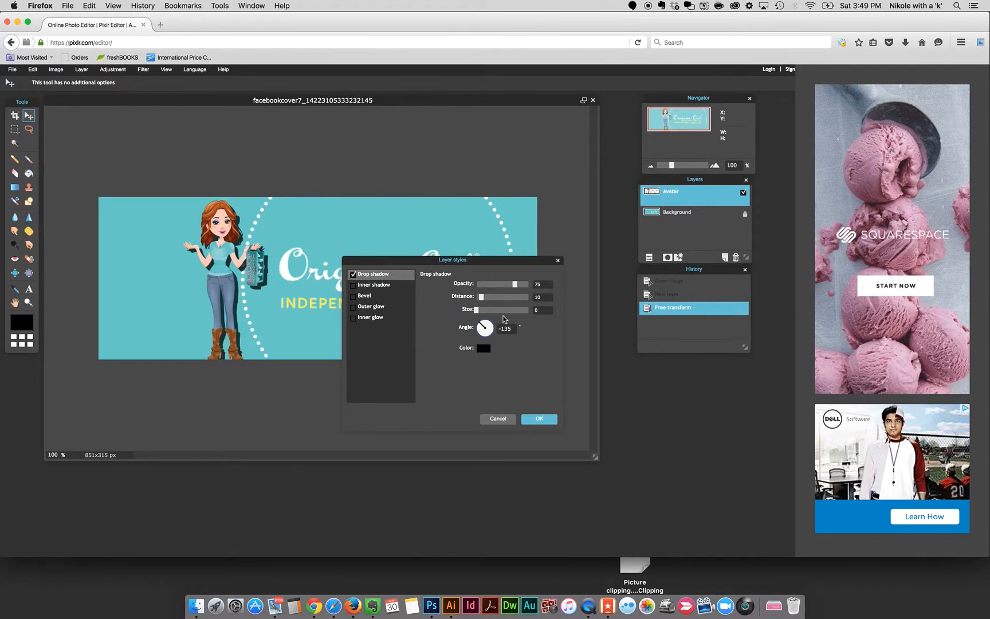
{"action": "left_click_drag", "start_coordinate": [479, 315], "coordinate": [482, 315]}
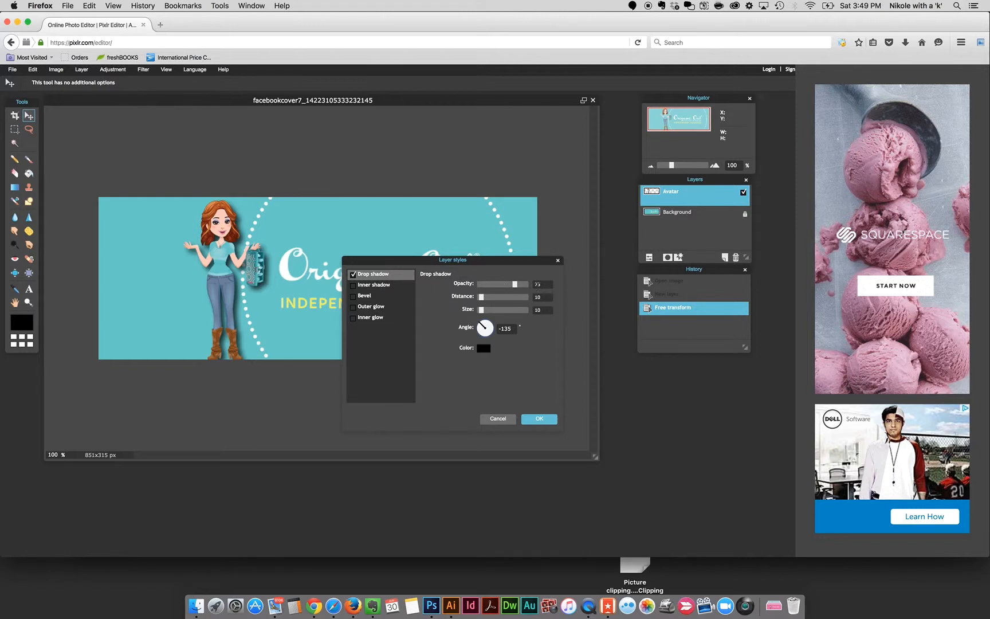
{"action": "left_click_drag", "start_coordinate": [515, 284], "coordinate": [503, 284]}
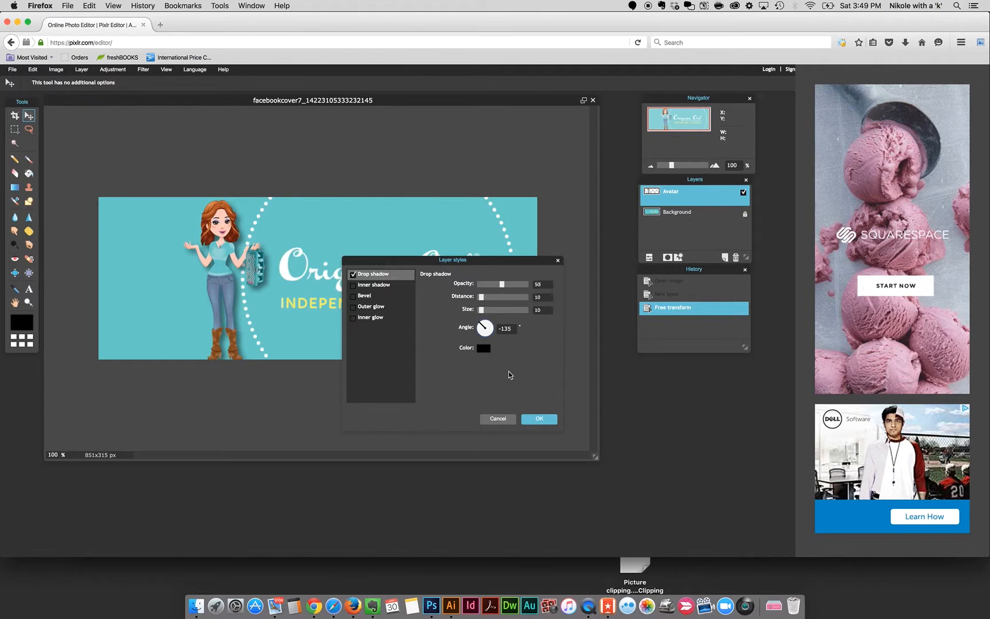
{"action": "left_click", "coordinate": [540, 419]}
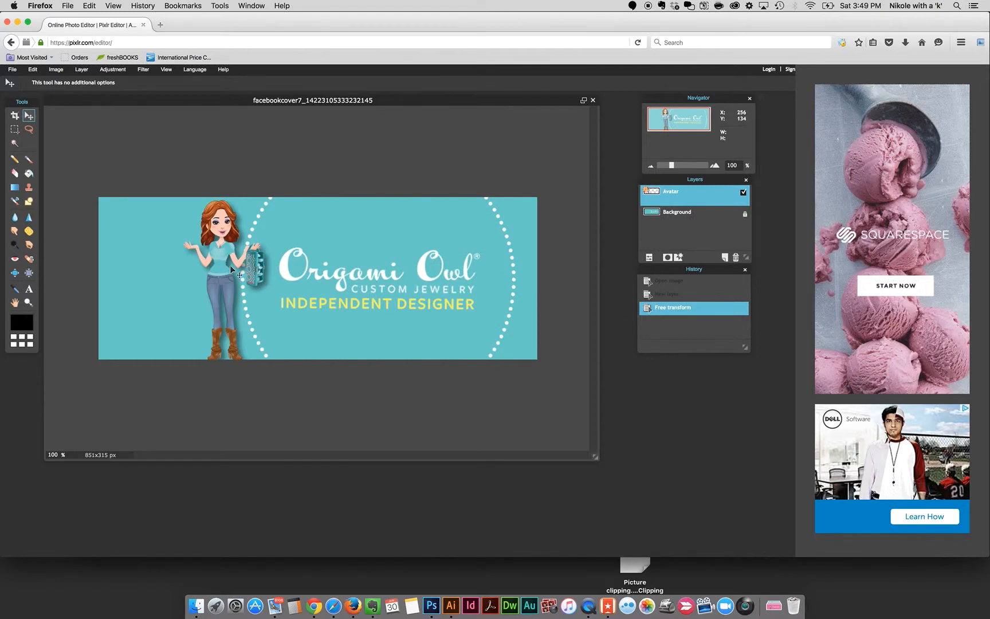
Step: Start saving the cover image to the computer under the name FacebookCoverImage-Pixlr
{"action": "left_click", "coordinate": [12, 69]}
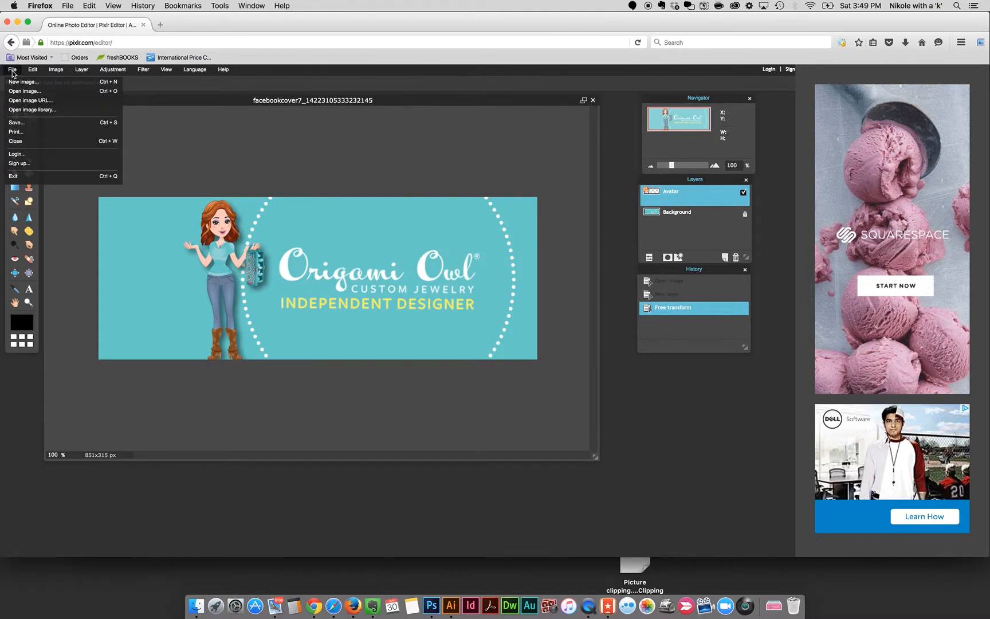
{"action": "left_click", "coordinate": [17, 122]}
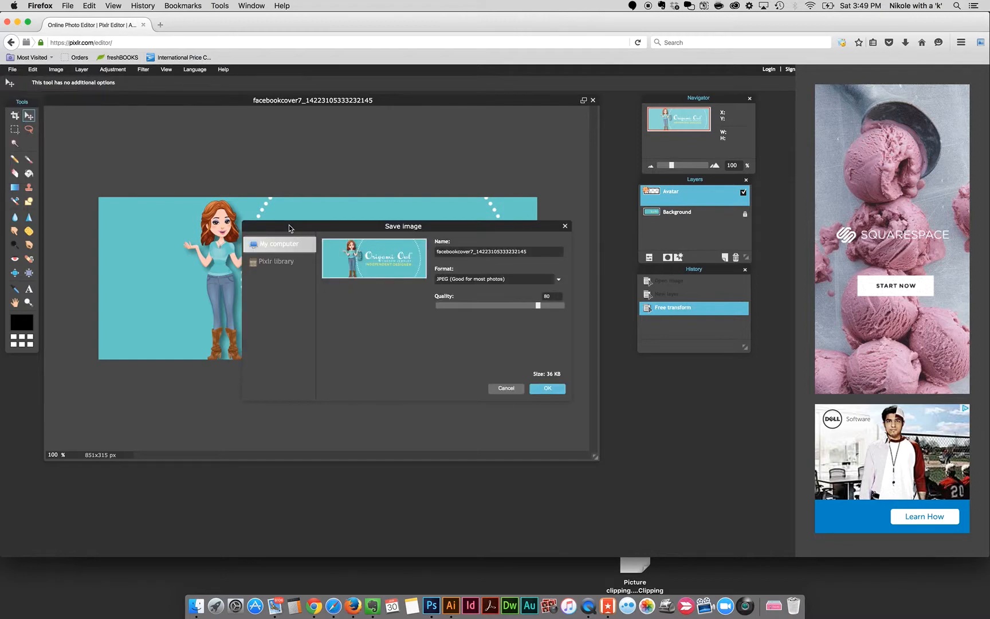
{"action": "double_click", "coordinate": [474, 251]}
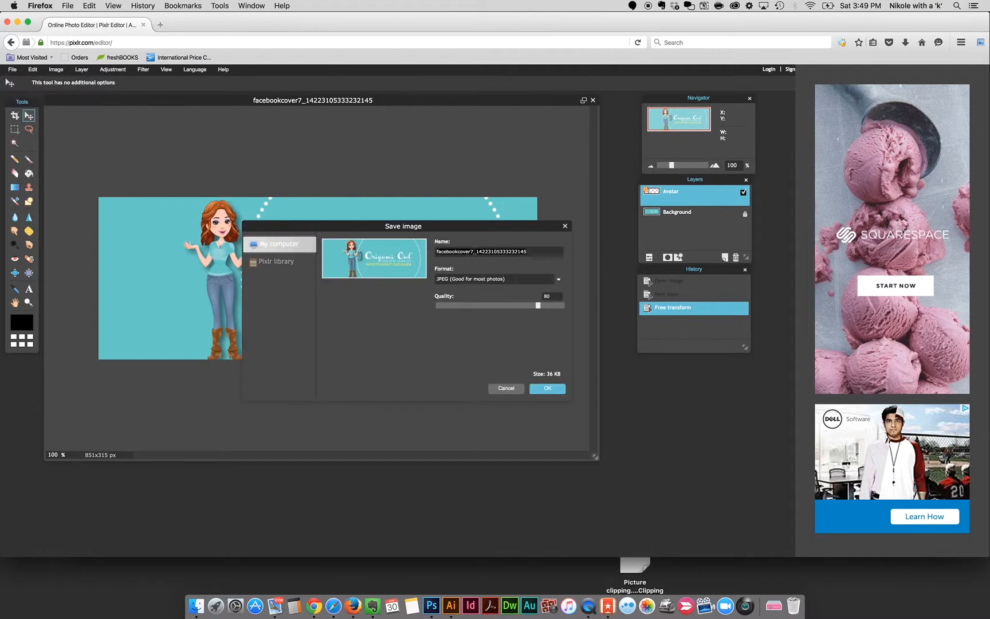
{"action": "type", "text": "FacebookCoverImage-Pixlr"}
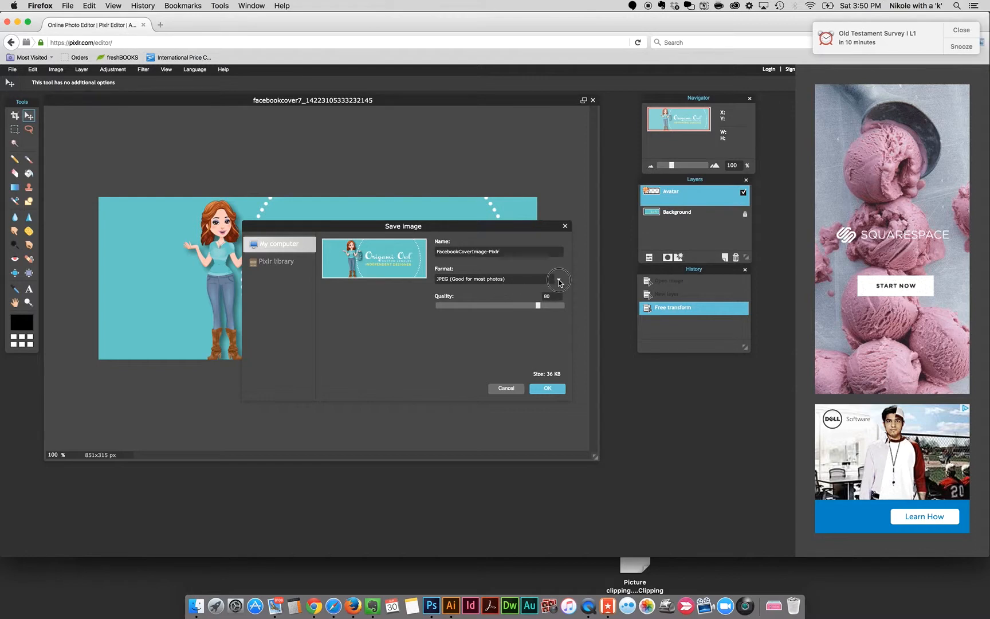
Step: Try the JPEG format for the saved image with the quality raised to its maximum
{"action": "left_click", "coordinate": [559, 280]}
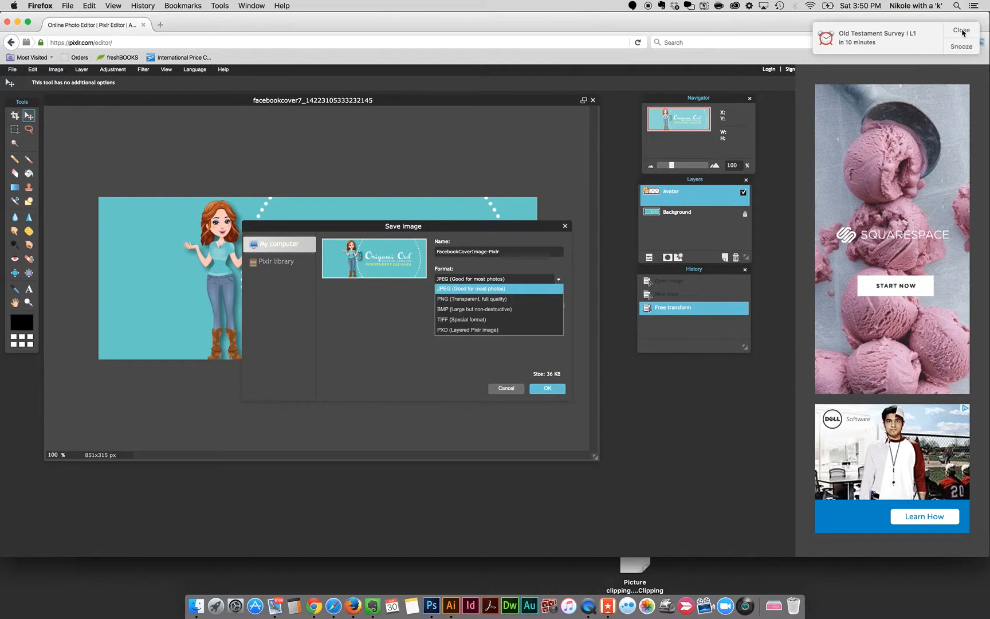
{"action": "left_click", "coordinate": [459, 288]}
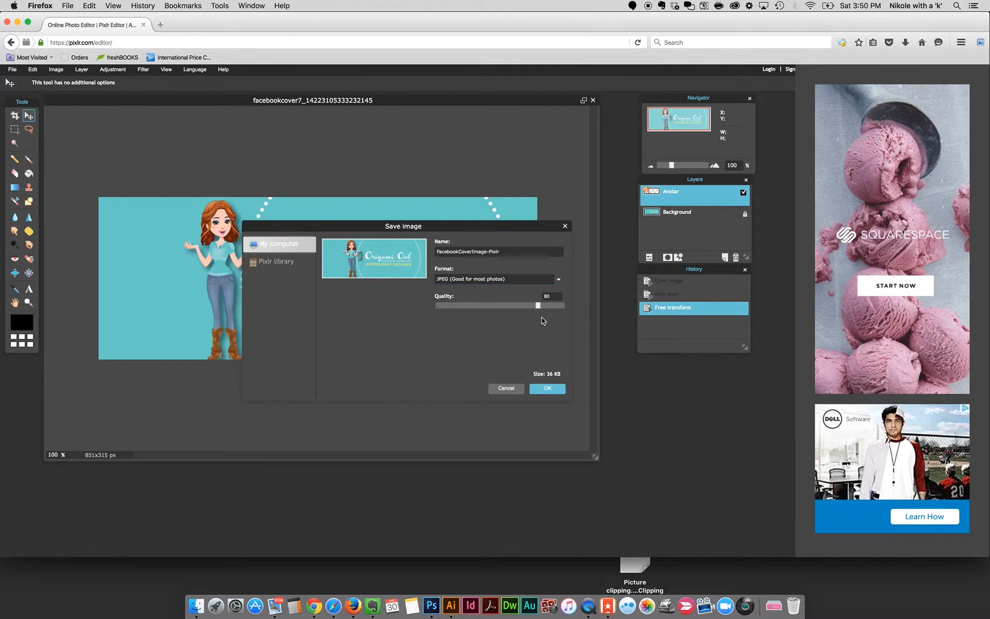
{"action": "left_click_drag", "start_coordinate": [538, 305], "coordinate": [578, 311]}
Step: Choose the PNG (Transparent, full quality) format and save the image as FacebookCoverImage-Pixlr.png in the BrowserDownloads folder
{"action": "left_click", "coordinate": [558, 279]}
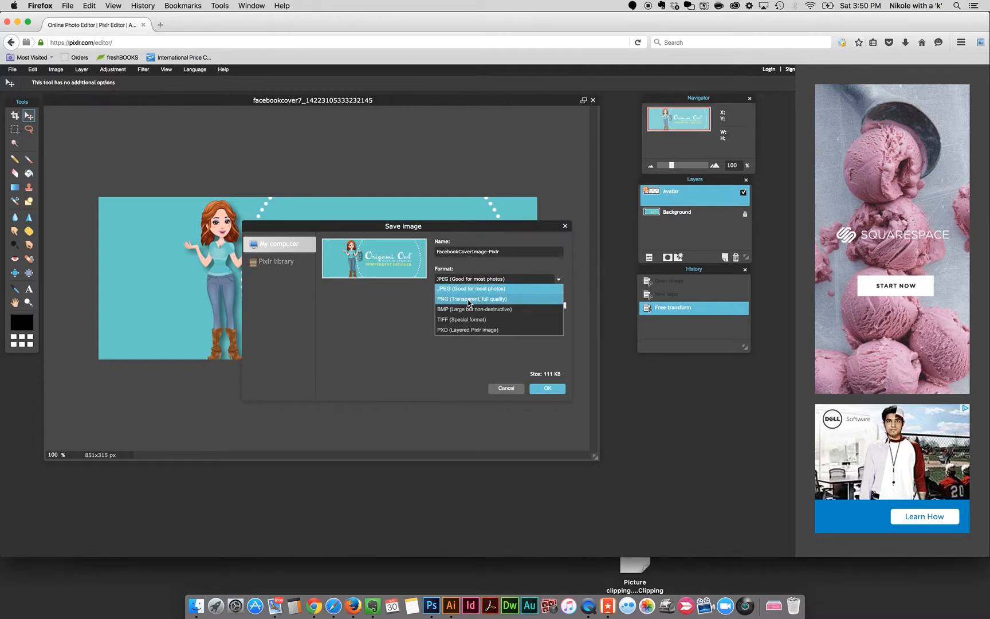
{"action": "left_click", "coordinate": [468, 300]}
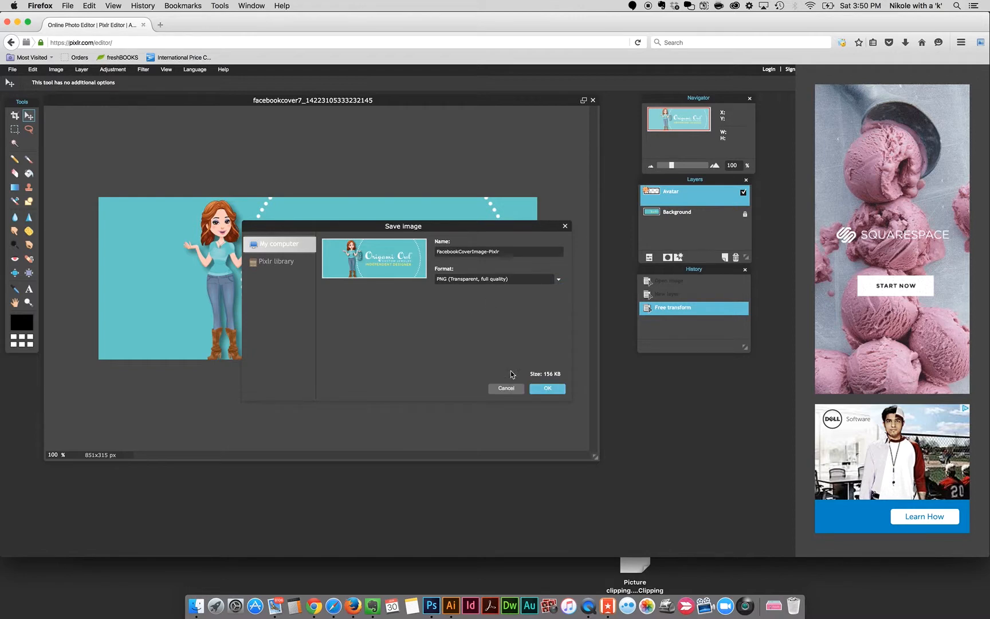
{"action": "left_click", "coordinate": [548, 390]}
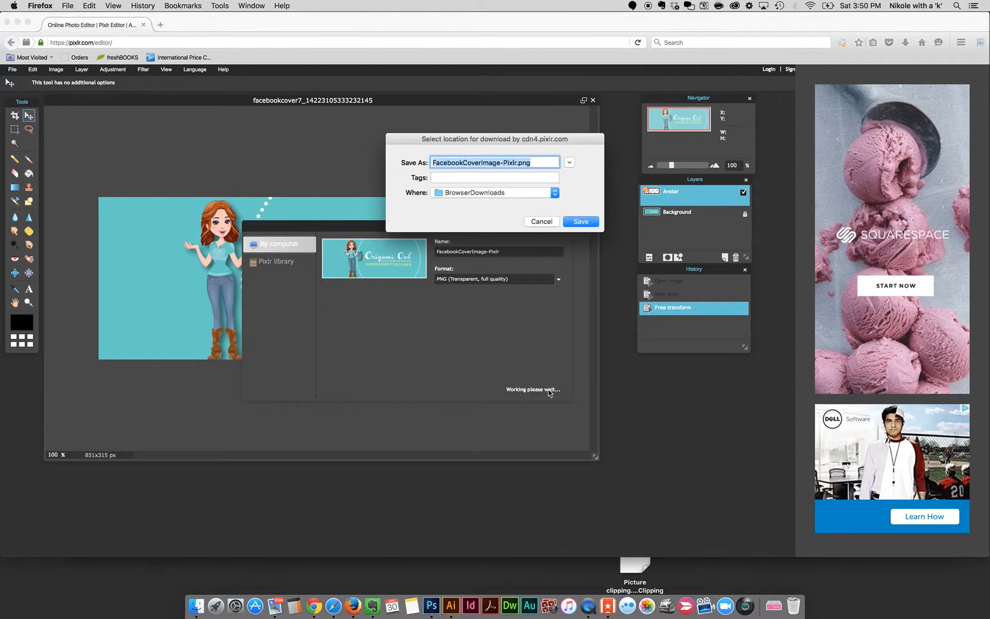
{"action": "left_click", "coordinate": [581, 221]}
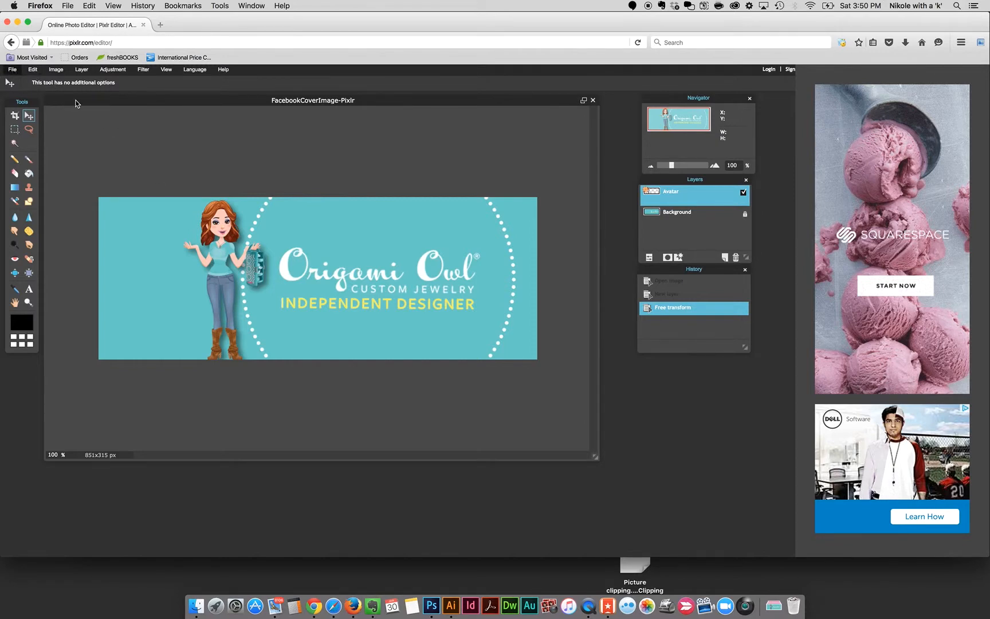
Step: Save a layered copy in PXD format as FacebookCoverImage-Pixlr.pxd in the BrowserDownloads folder
{"action": "left_click", "coordinate": [12, 69]}
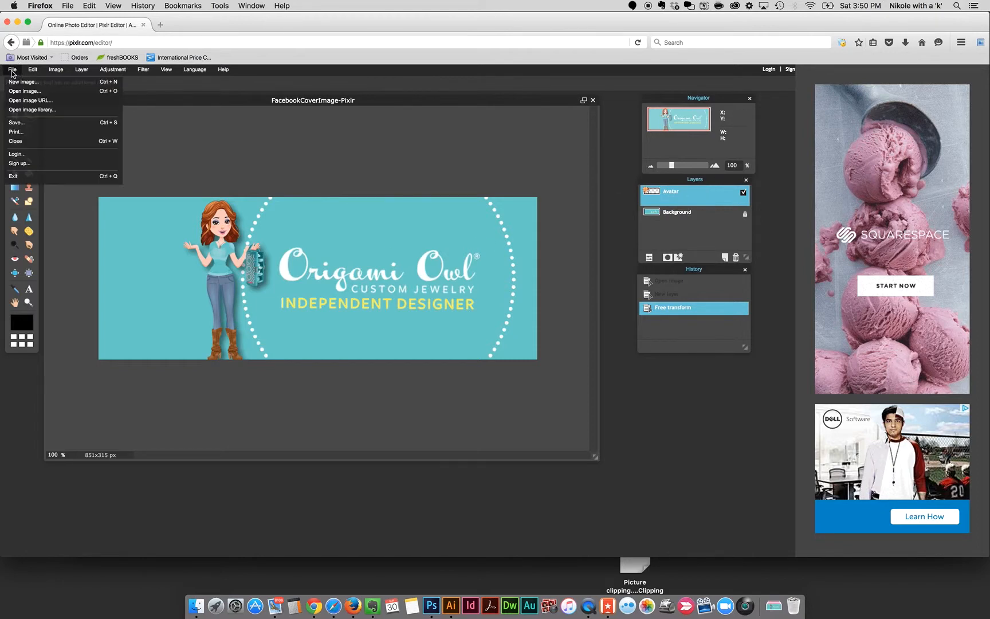
{"action": "left_click", "coordinate": [28, 123]}
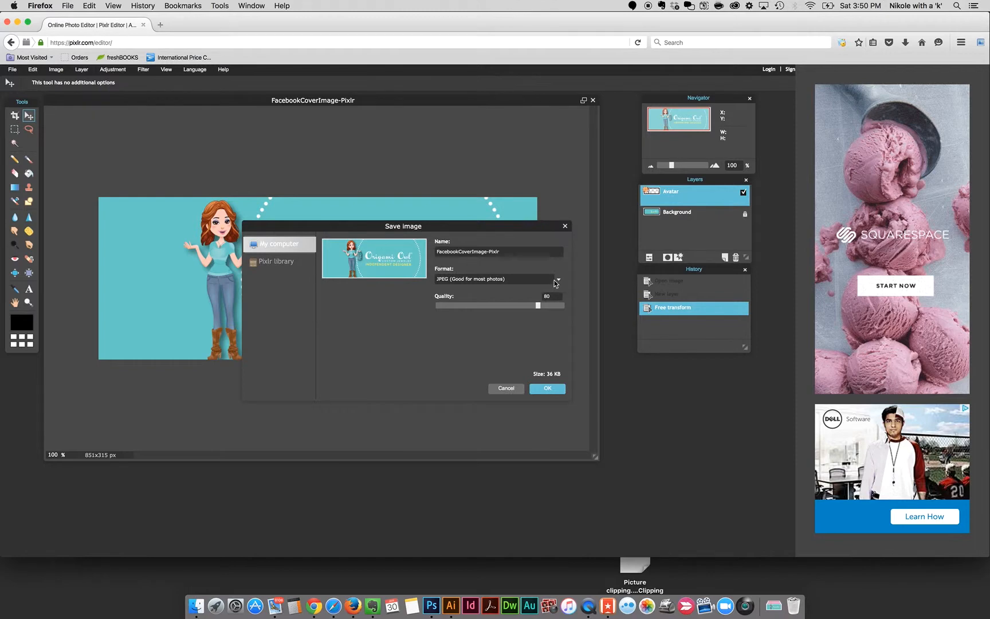
{"action": "left_click", "coordinate": [557, 281]}
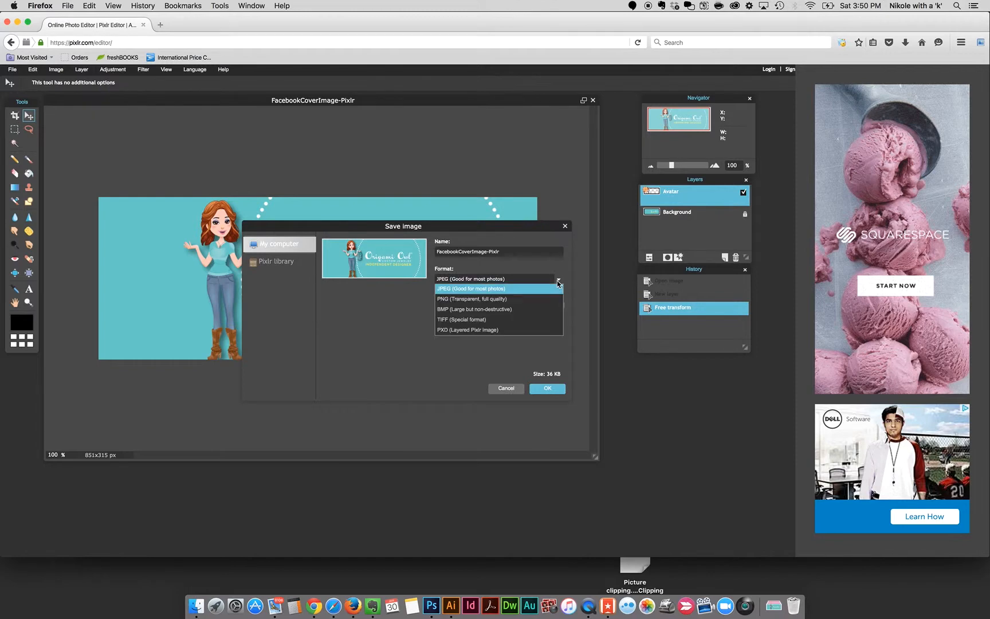
{"action": "left_click", "coordinate": [461, 330]}
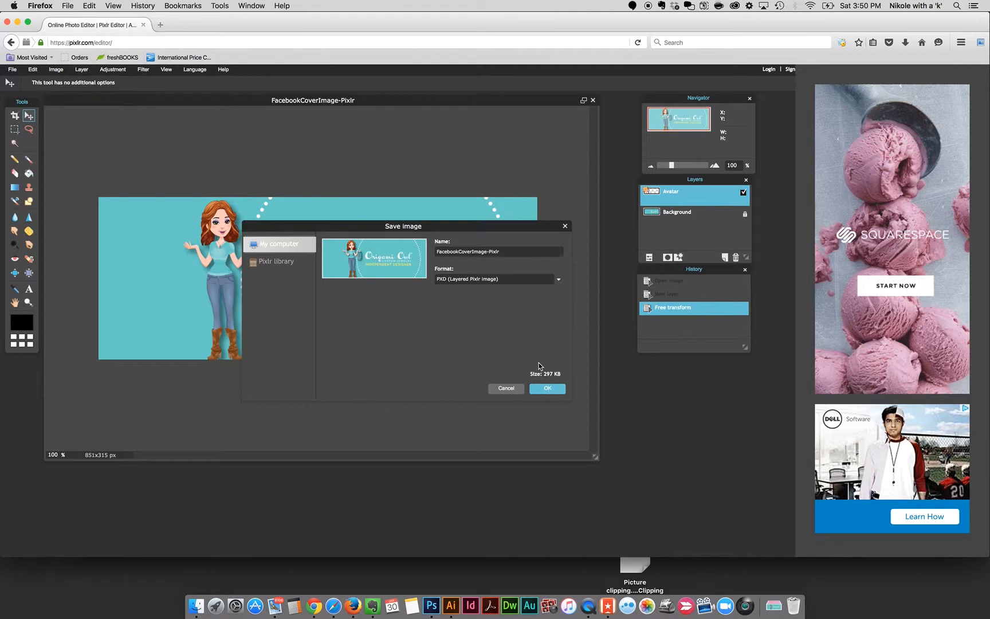
{"action": "left_click", "coordinate": [550, 390]}
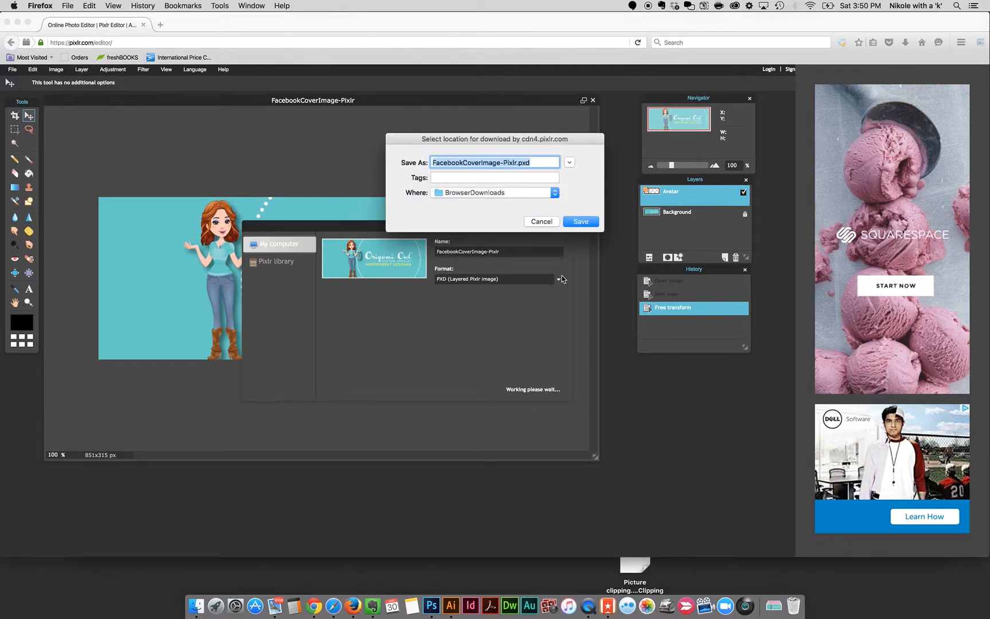
{"action": "left_click", "coordinate": [591, 223]}
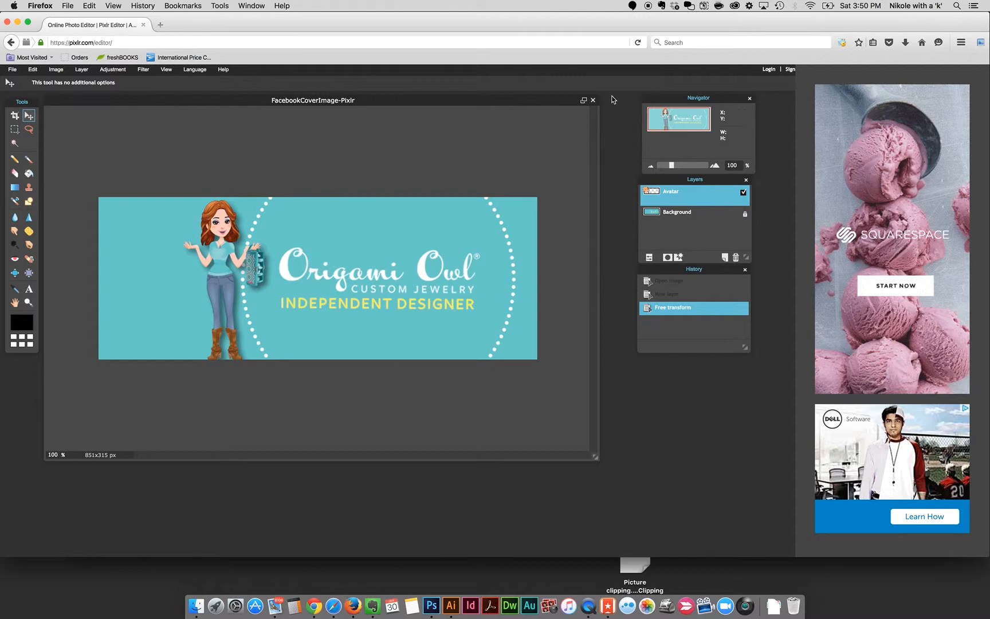
Step: Close the cover image and the original avatar image without saving either of them again
{"action": "left_click", "coordinate": [594, 101]}
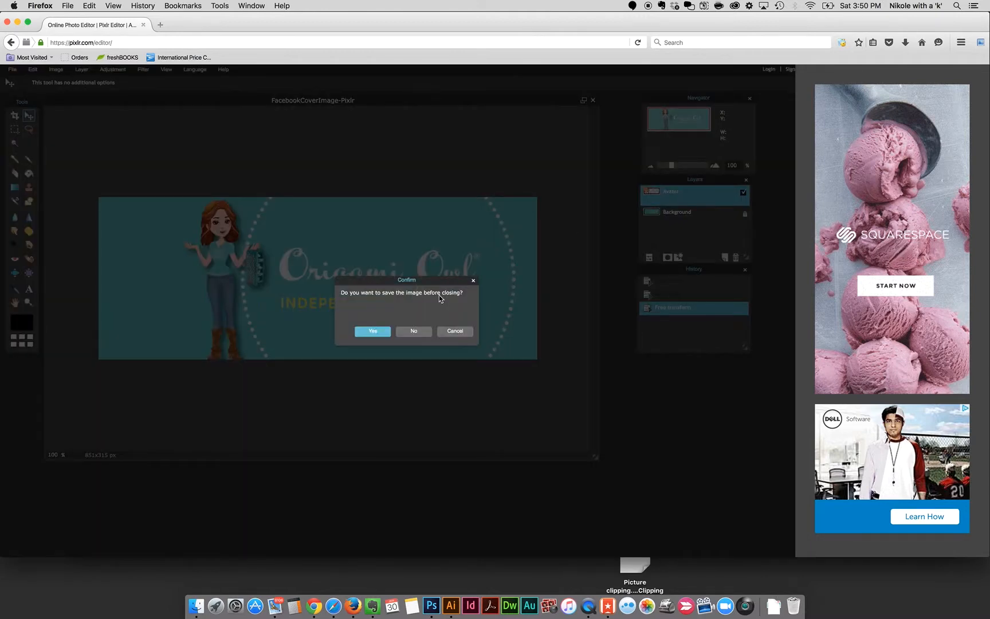
{"action": "left_click", "coordinate": [415, 331]}
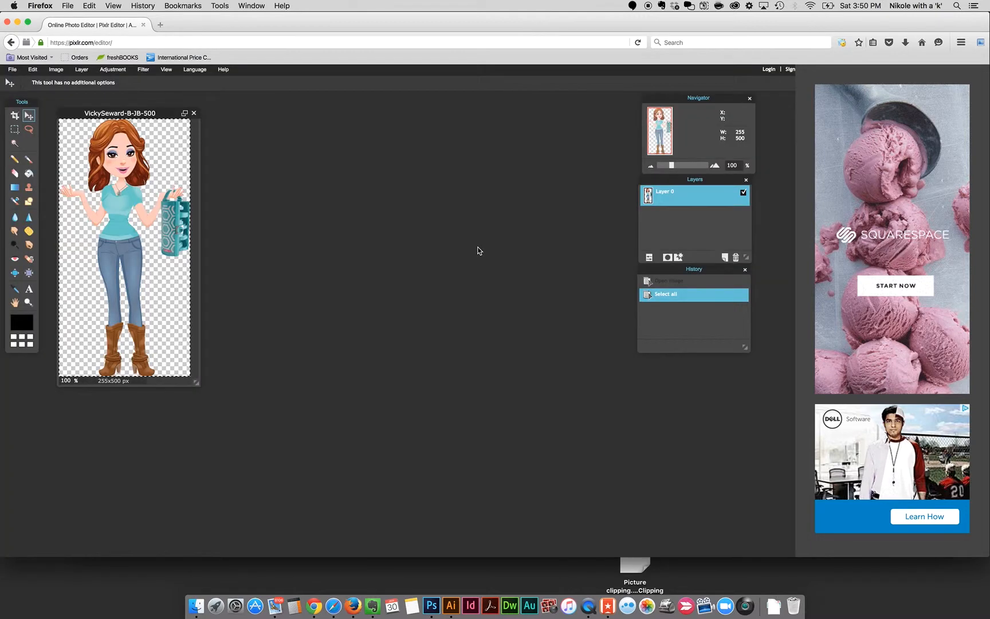
{"action": "left_click", "coordinate": [193, 114]}
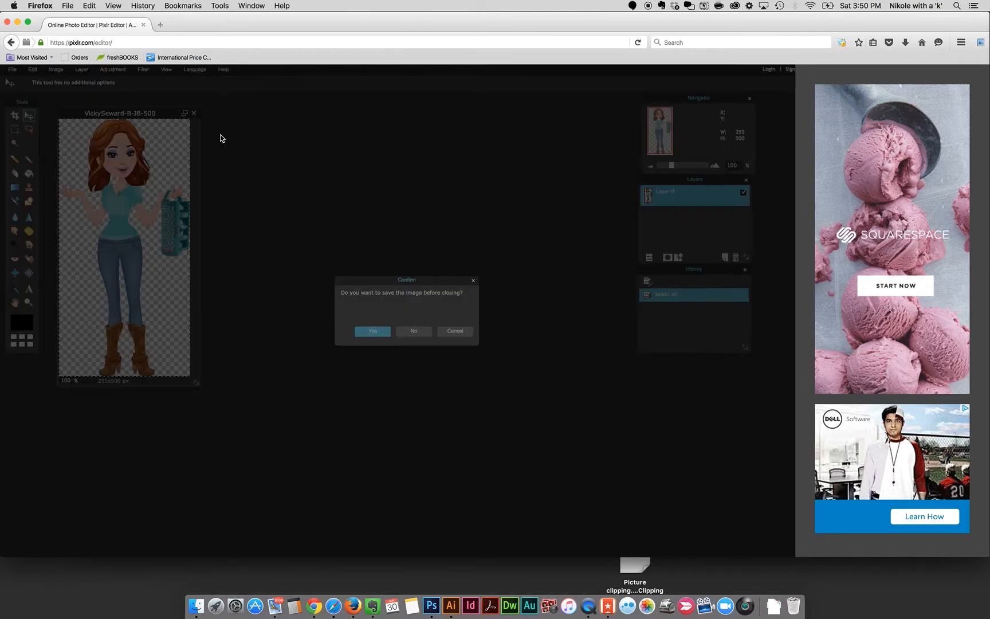
{"action": "left_click", "coordinate": [414, 331]}
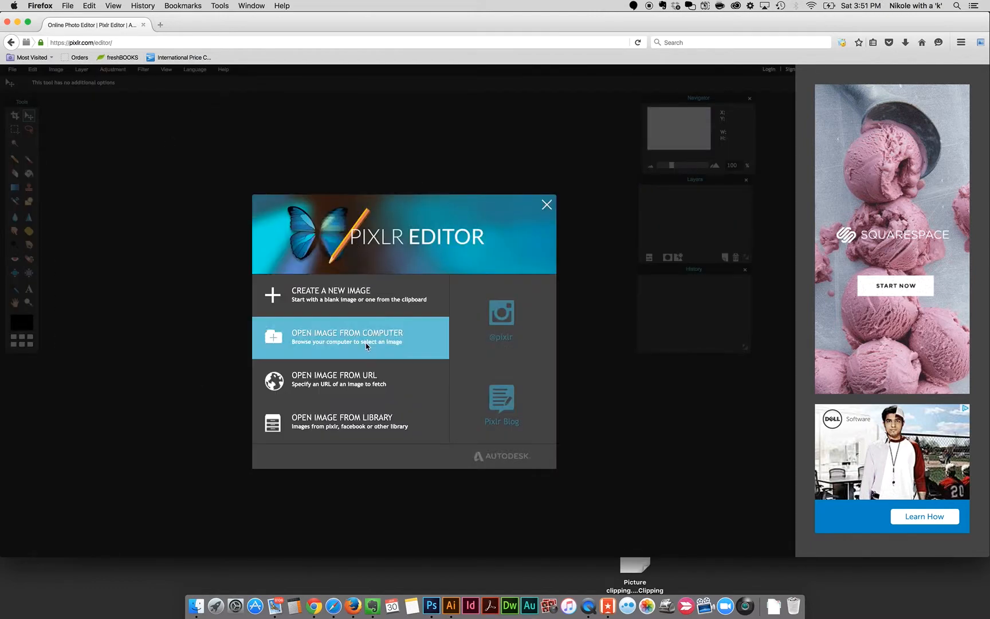
Step: Open the layered file FacebookCoverImage-Pixlr.pxd from the BrowserDownloads folder on the computer
{"action": "left_click", "coordinate": [335, 342]}
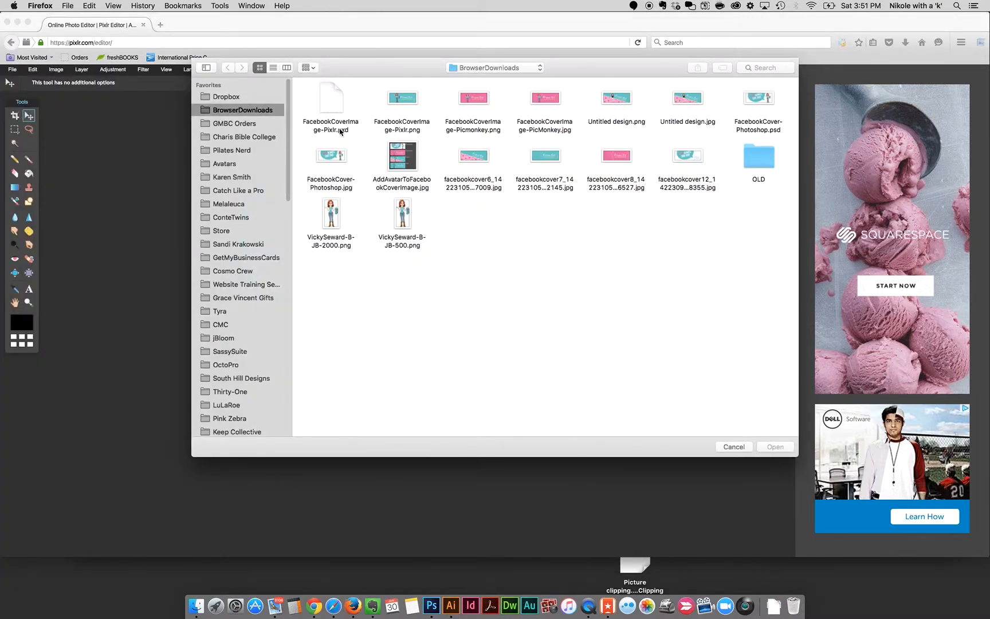
{"action": "left_click", "coordinate": [334, 103]}
{"action": "left_click", "coordinate": [778, 447]}
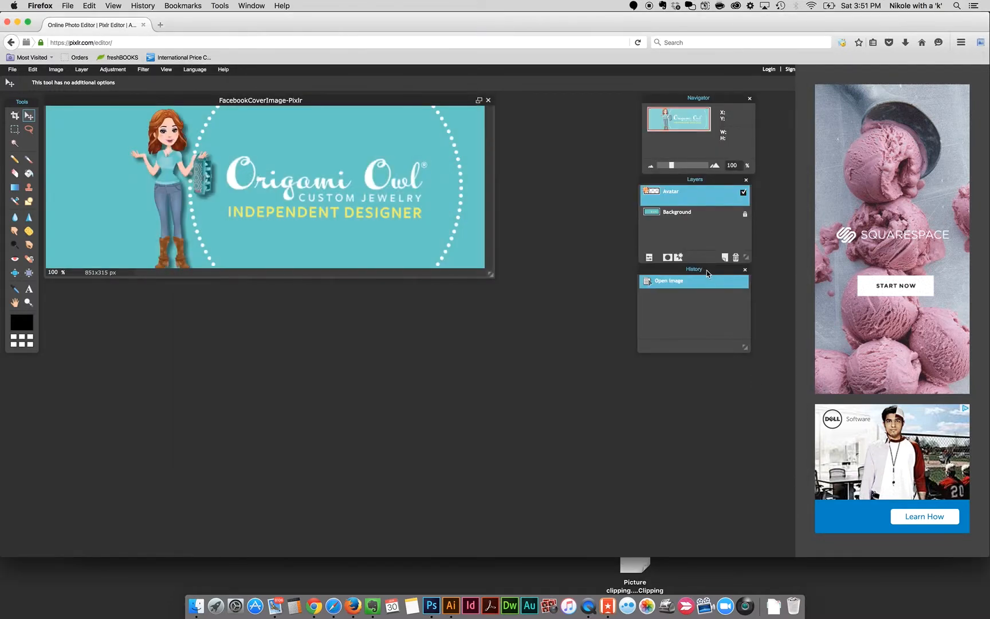
Step: Toggle the Avatar layer's visibility off and on, and move the image window toward the middle of the workspace
{"action": "left_click", "coordinate": [743, 193]}
{"action": "left_click", "coordinate": [744, 194]}
{"action": "left_click_drag", "start_coordinate": [301, 101], "coordinate": [362, 153]}
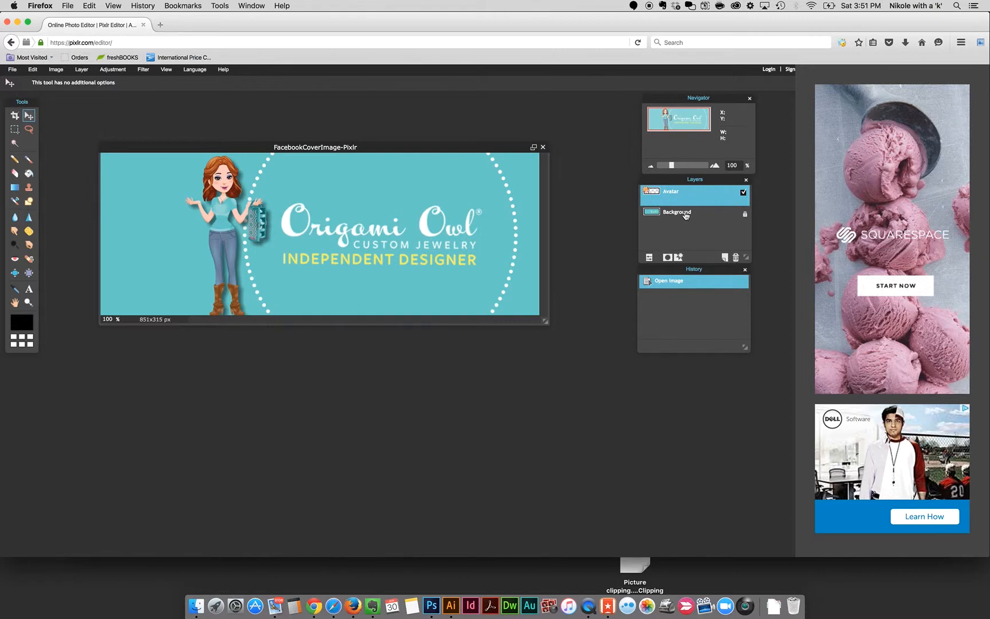
Step: Show the layer settings and vary the Avatar layer's opacity, ending at 100
{"action": "left_click", "coordinate": [650, 259]}
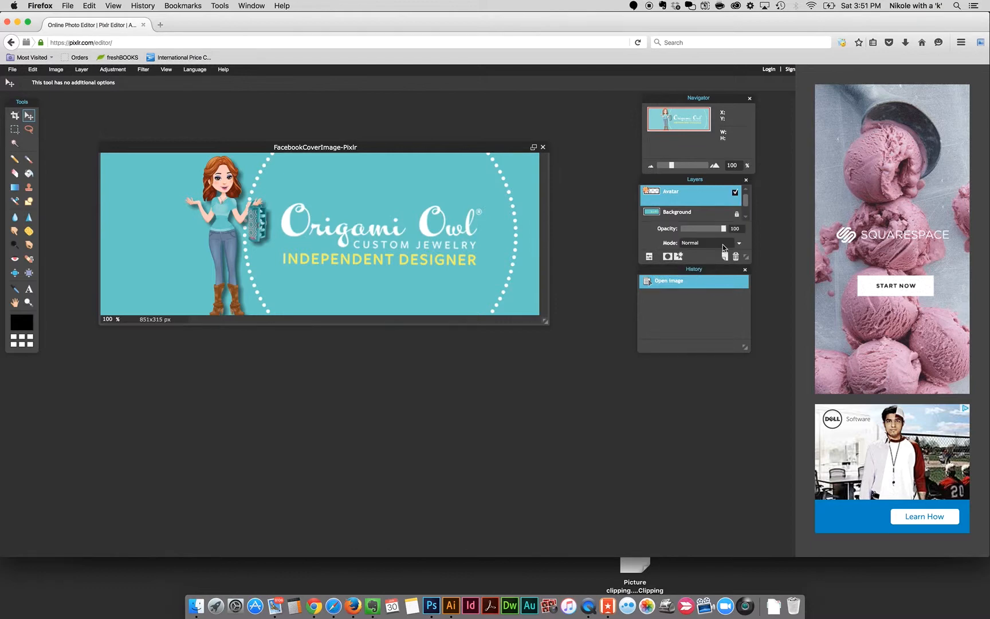
{"action": "mouse_move", "coordinate": [723, 228]}
{"action": "left_mouse_down"}
{"action": "mouse_move", "coordinate": [695, 233]}
{"action": "mouse_move", "coordinate": [734, 231]}
{"action": "left_mouse_up"}
{"action": "left_click", "coordinate": [12, 71]}
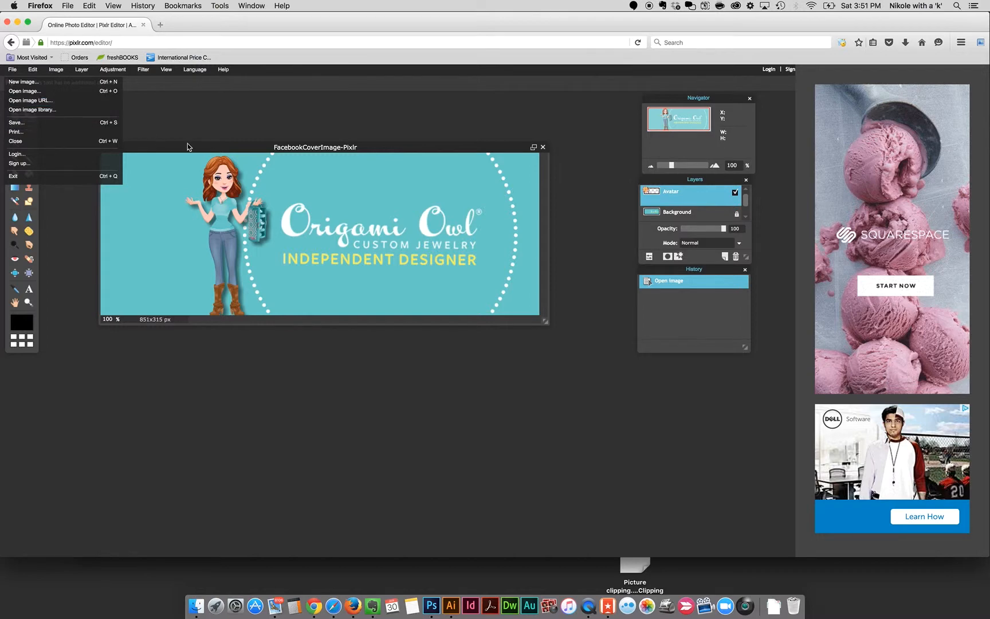
{"action": "left_click", "coordinate": [205, 105]}
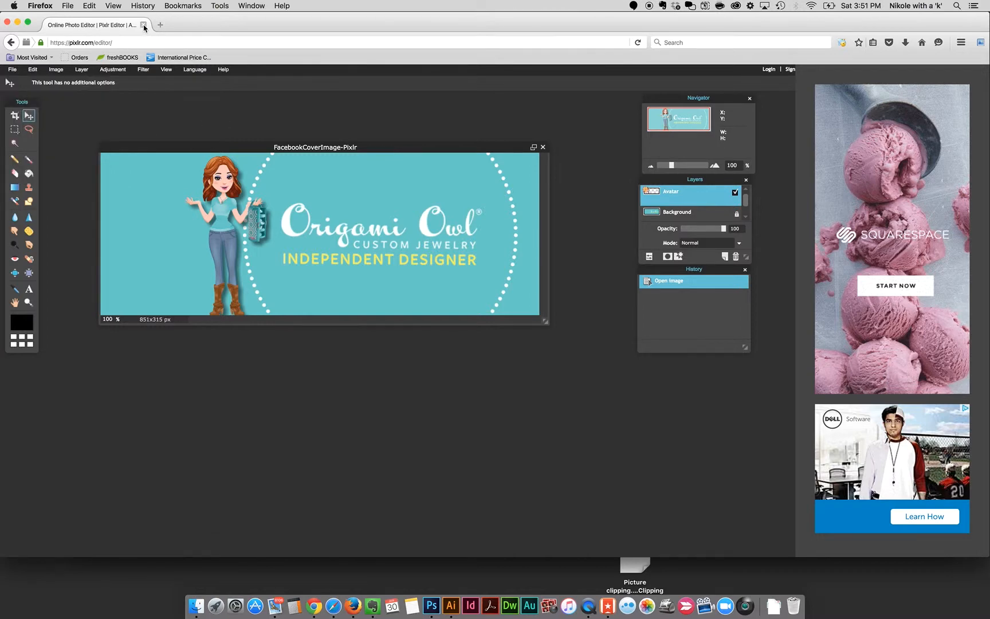